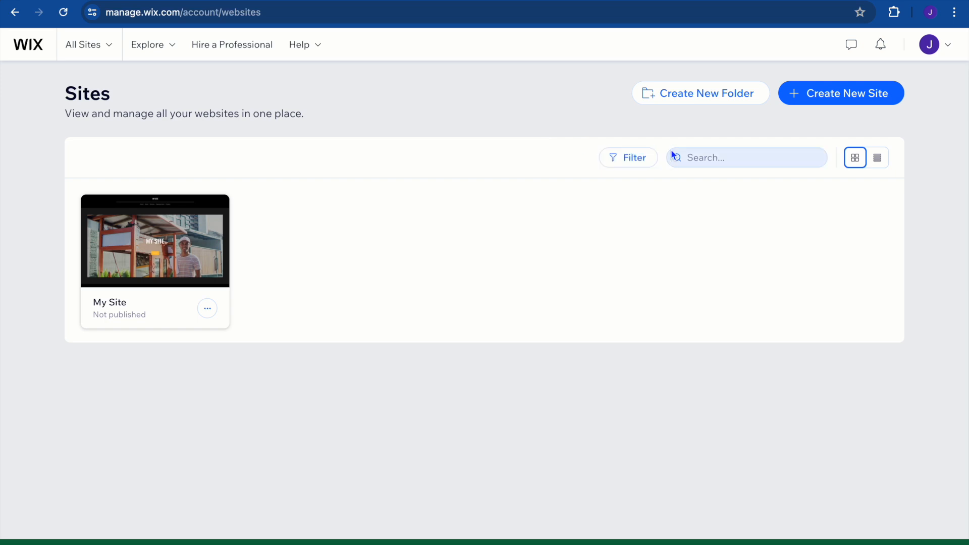
Start a new site, choose setup without the AI chat, and clear the prefilled Consultancy site type.
left_click(829, 100)
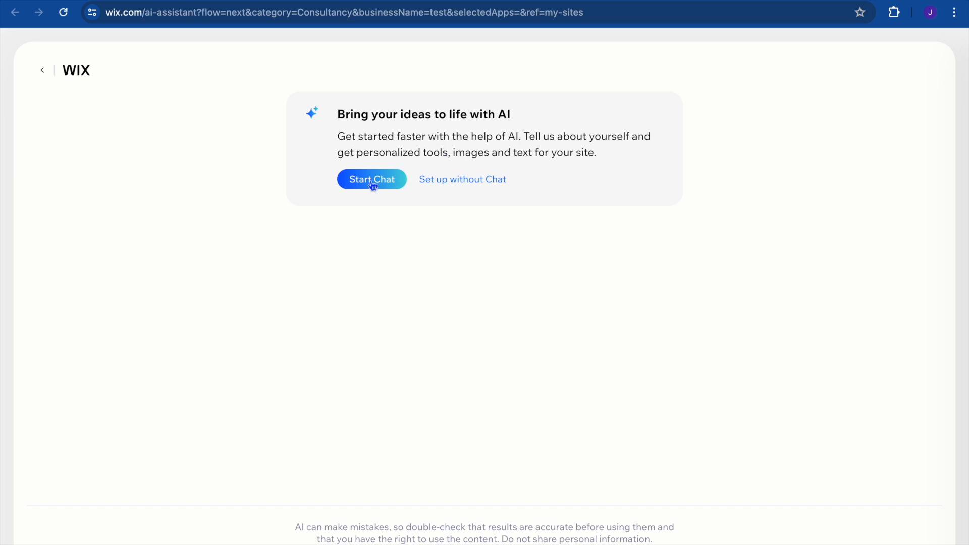
left_click(480, 183)
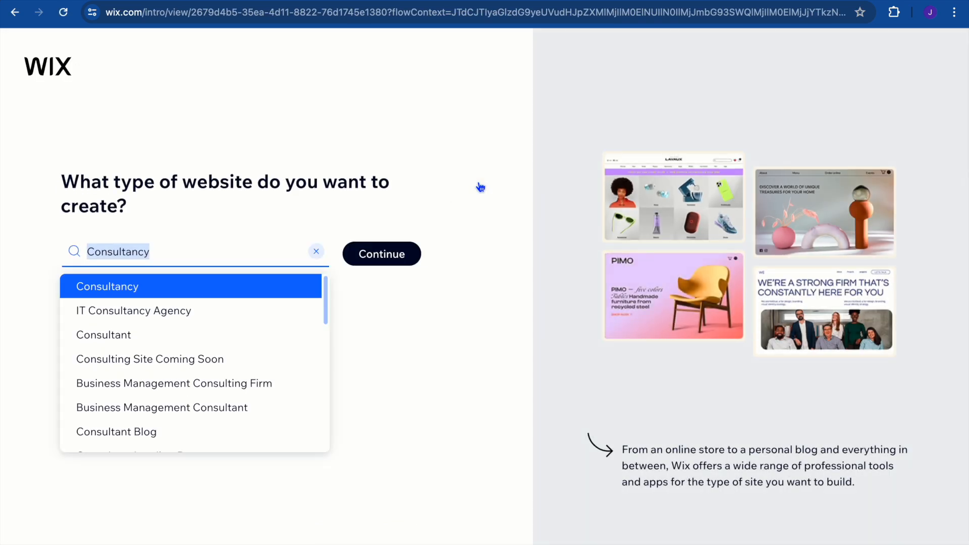
left_click(317, 252)
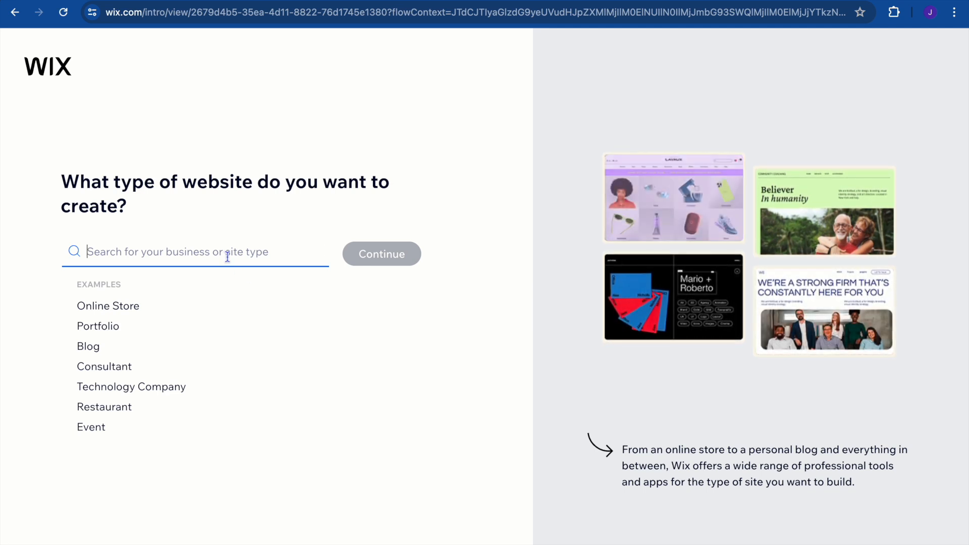
Look up the site type suggestions for "pet" and "tut", clearing the search each time.
type("pet")
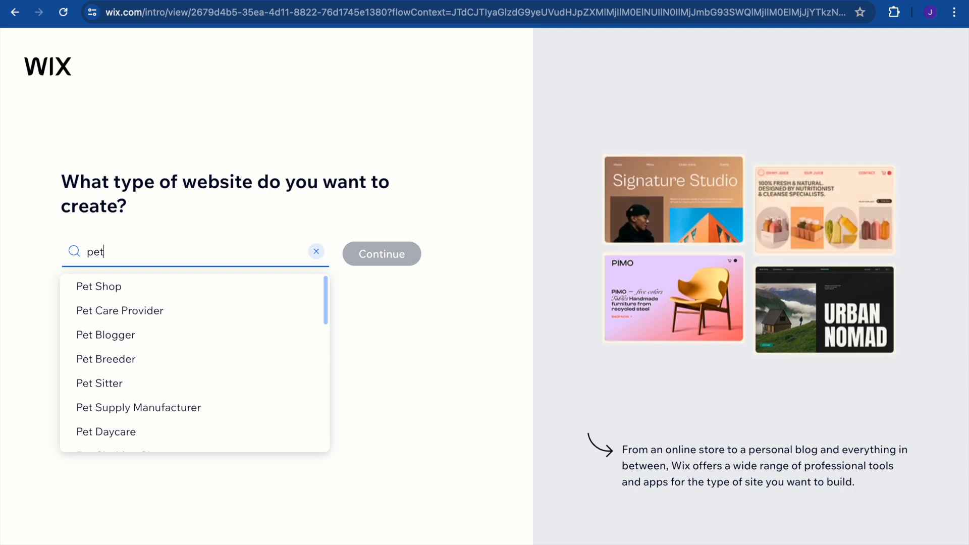
key("BackSpace")
key("BackSpace")
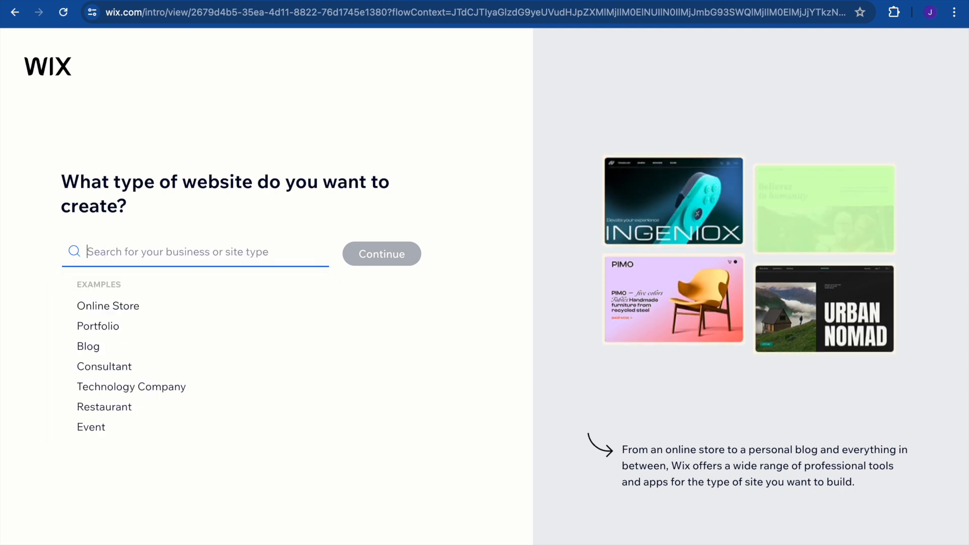
type("tut")
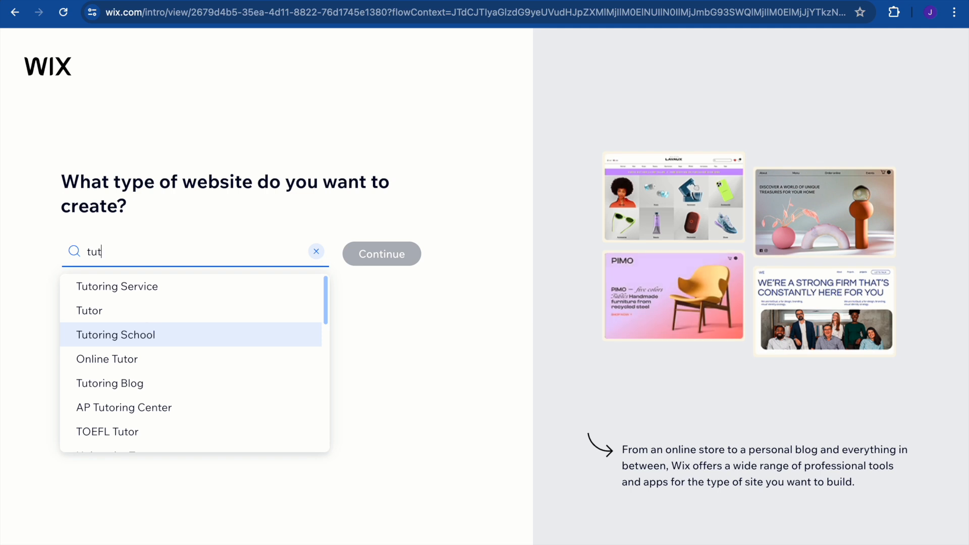
key("BackSpace")
key("BackSpace")
key("BackSpace")
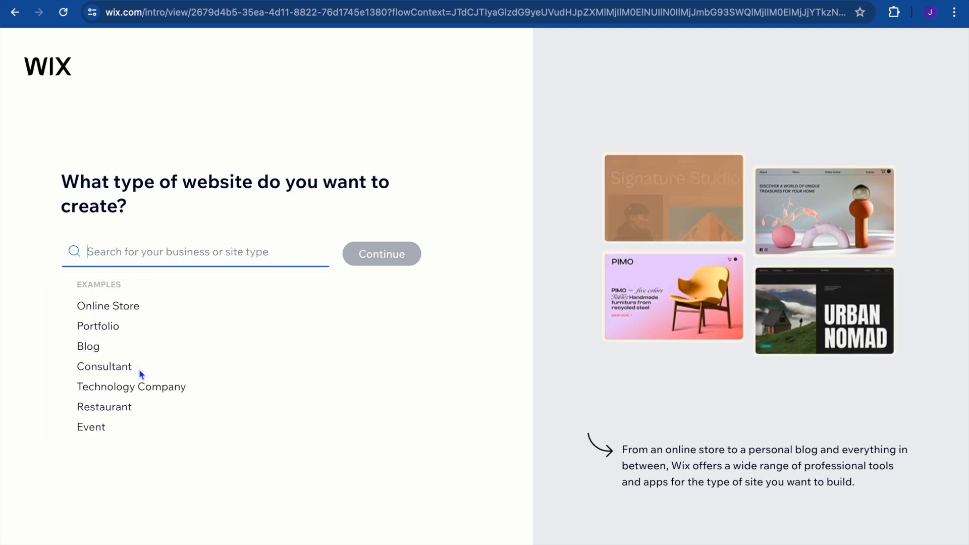
Choose Portfolio as the site type and accept "test" as the website name.
left_click(114, 327)
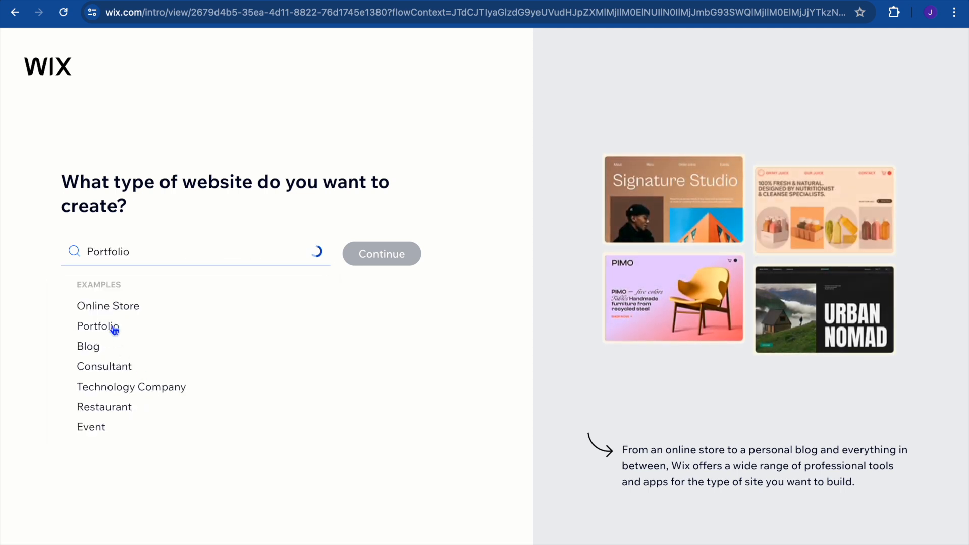
left_click(391, 255)
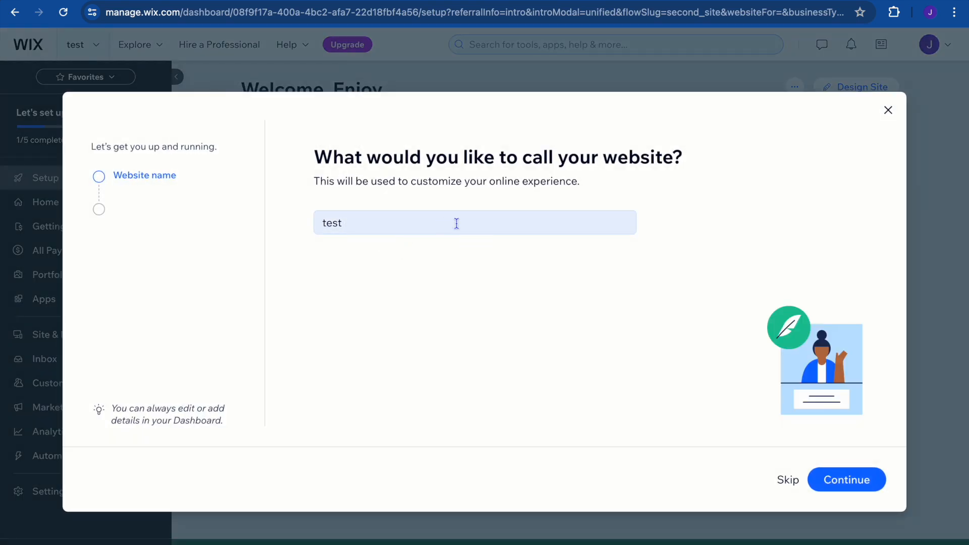
left_click(841, 485)
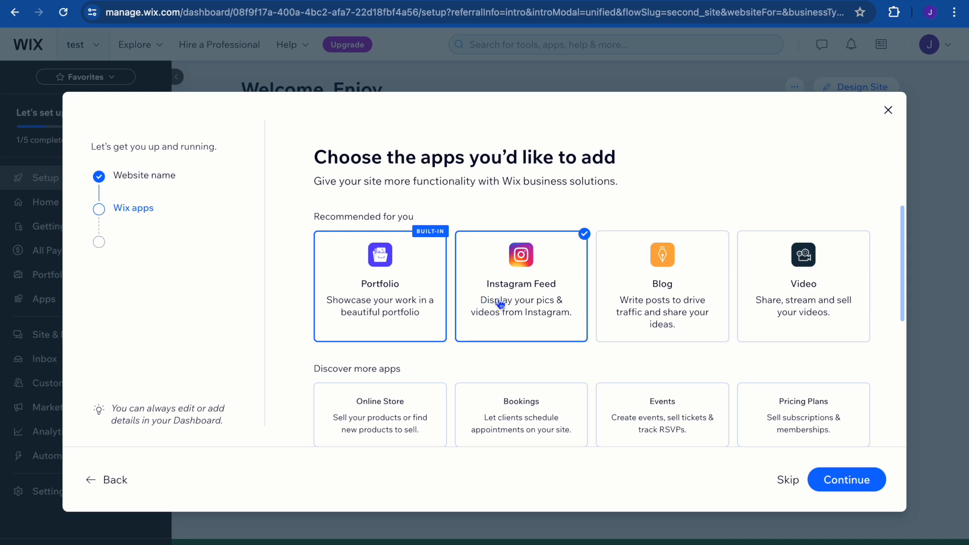
Add the Blog and Video apps to the site and finish the setup wizard to reach the dashboard.
left_click(671, 306)
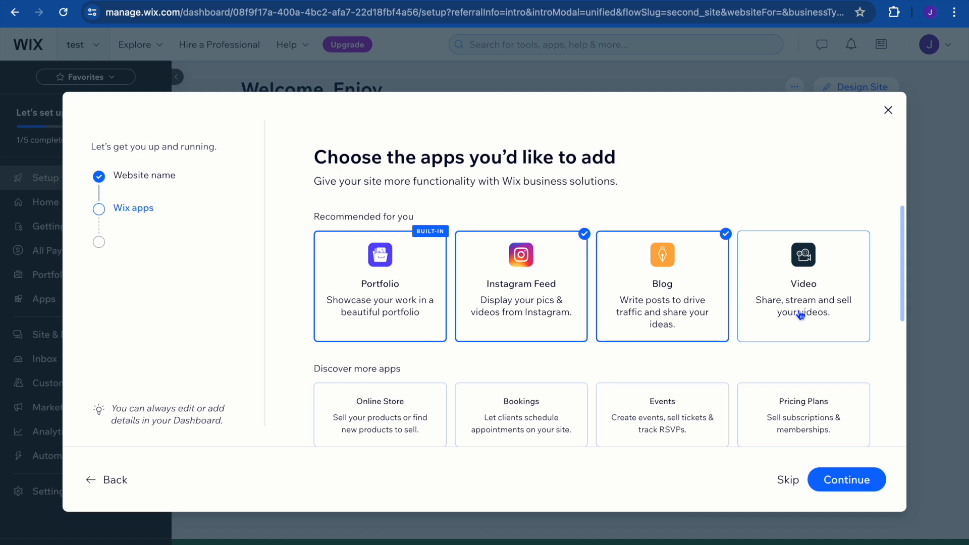
left_click(807, 282)
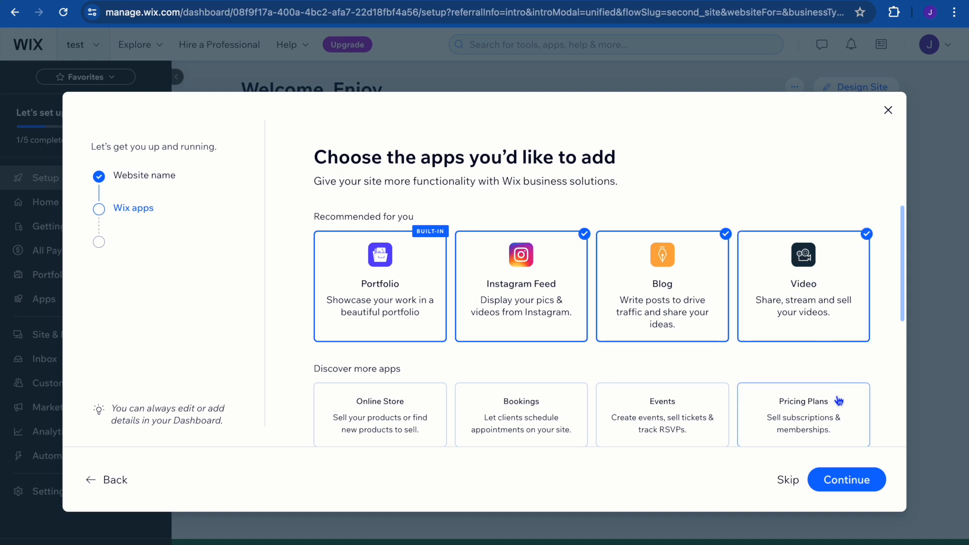
left_click(844, 484)
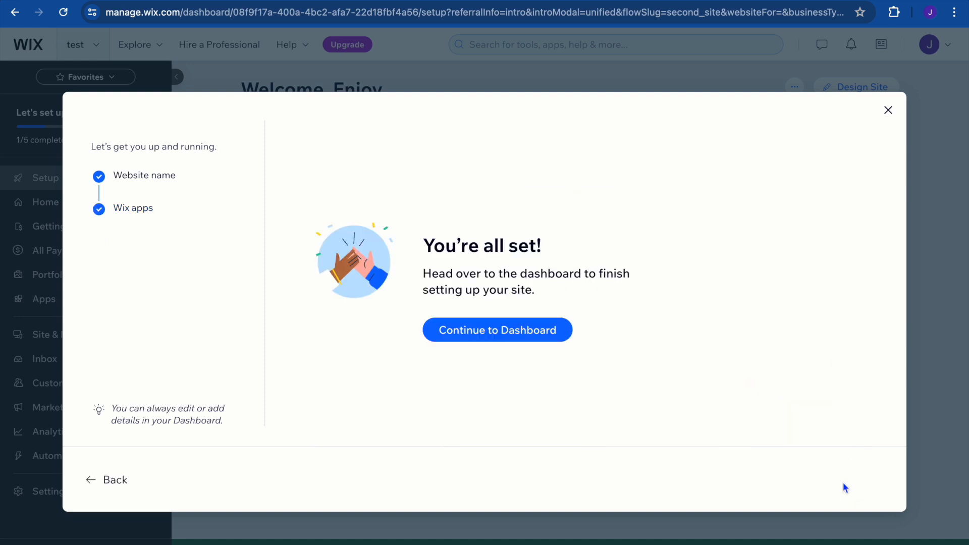
left_click(519, 335)
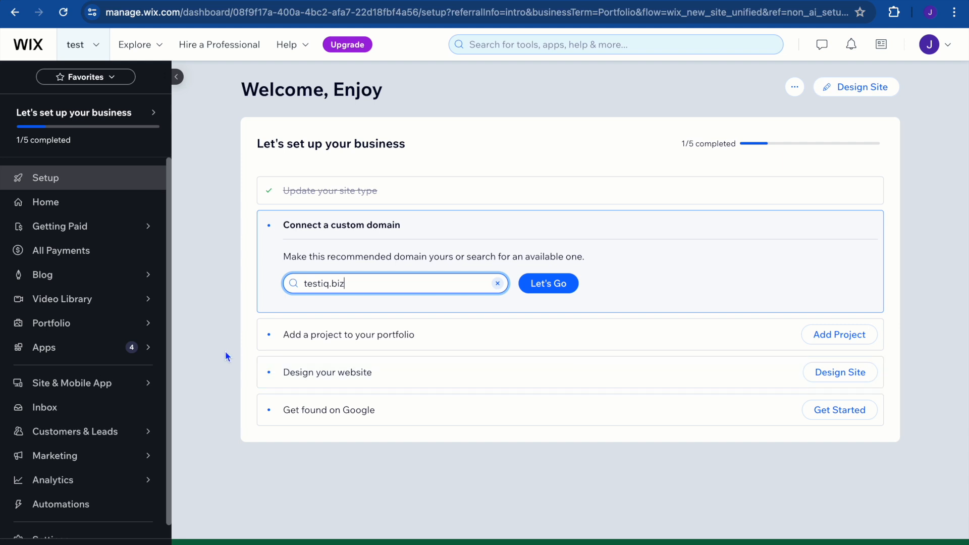
Open the portfolio projects setup and view the kinds of work that can be showcased.
mouse_move(103, 328)
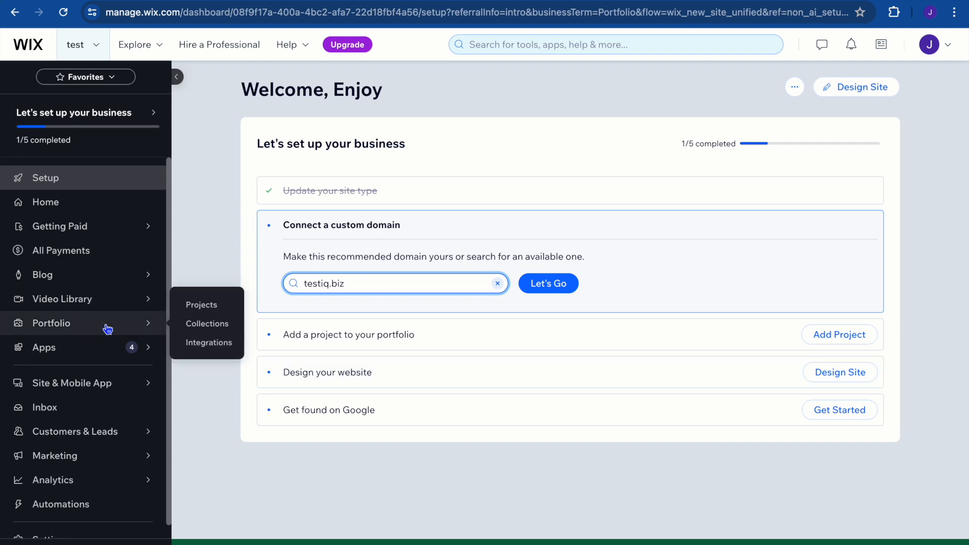
left_click(79, 328)
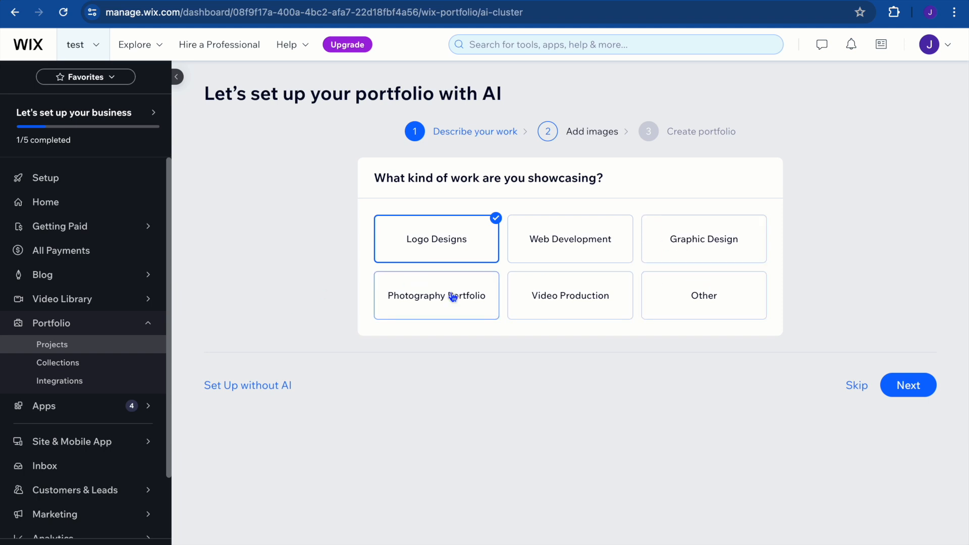
Upload the "how to create a website for your organization" video from the computer's Documents folder to the Video Library.
mouse_move(93, 299)
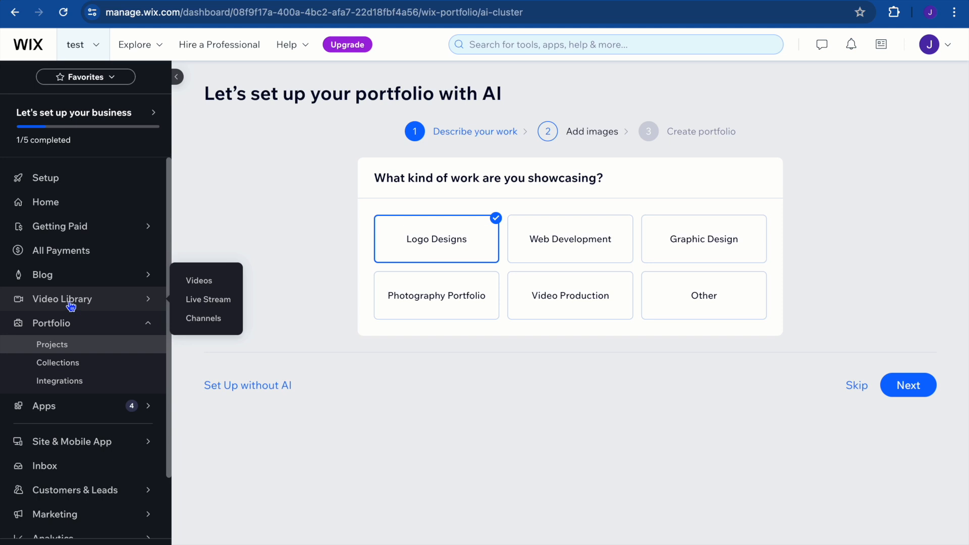
left_click(71, 306)
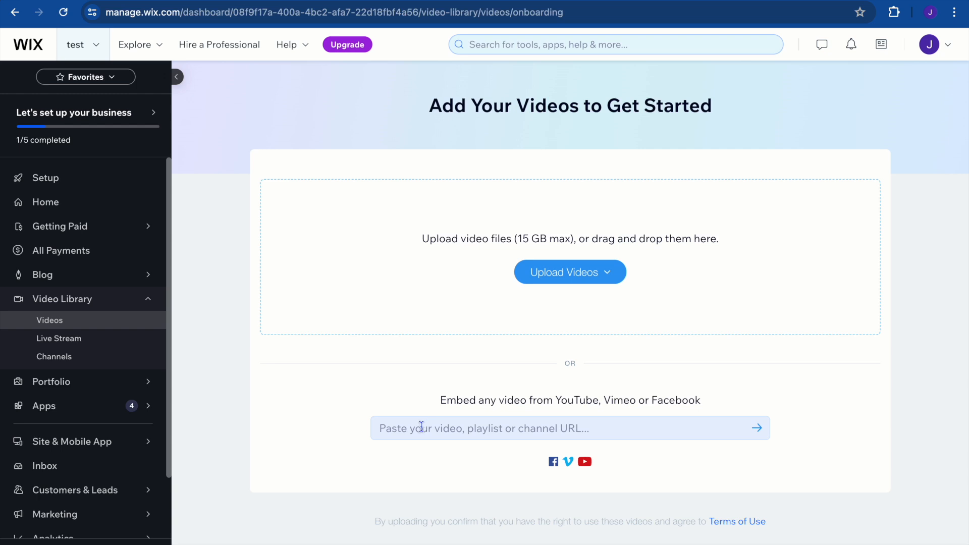
left_click(562, 282)
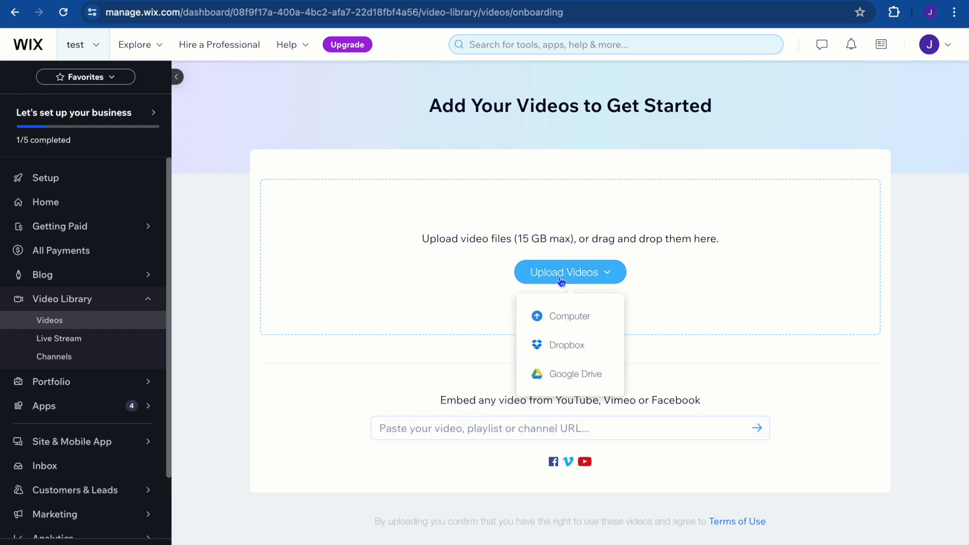
left_click(562, 316)
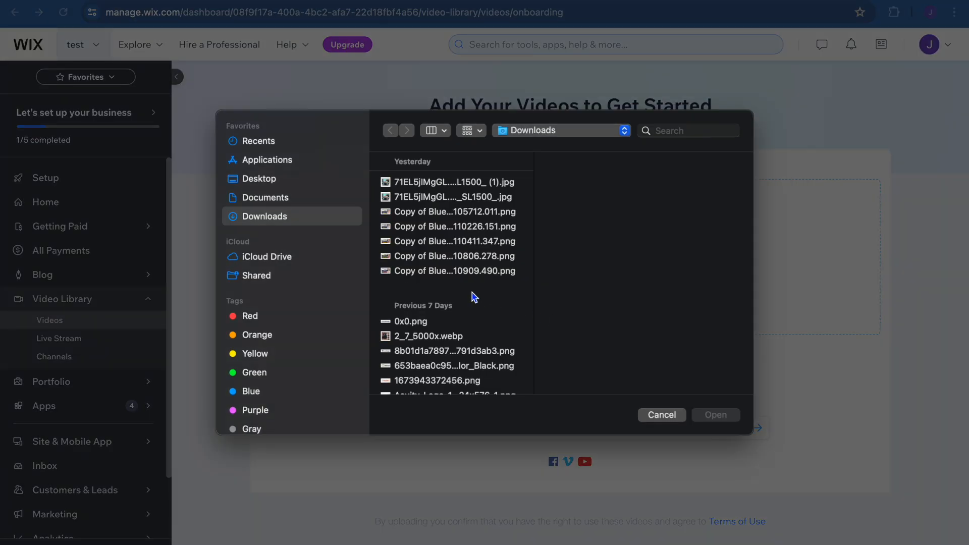
left_click(302, 200)
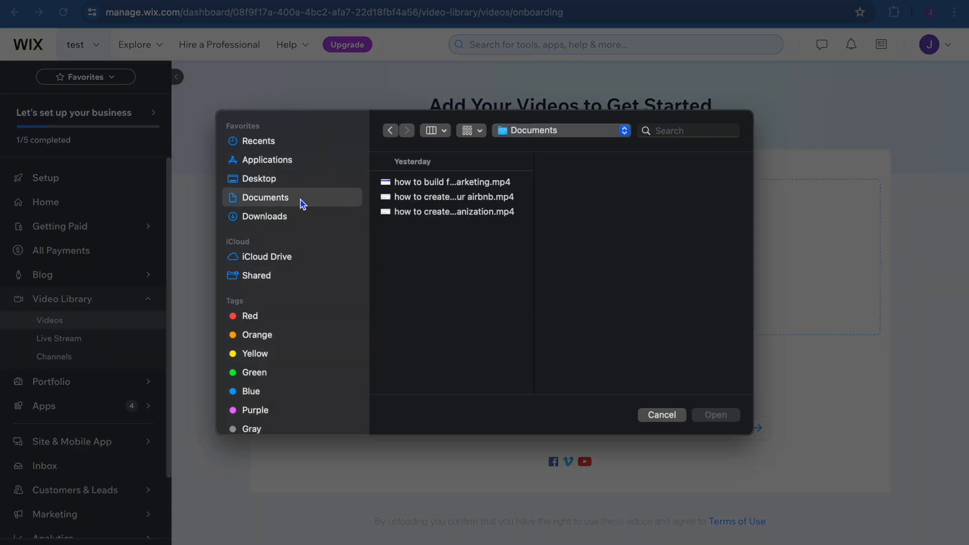
left_click(476, 216)
left_click(715, 416)
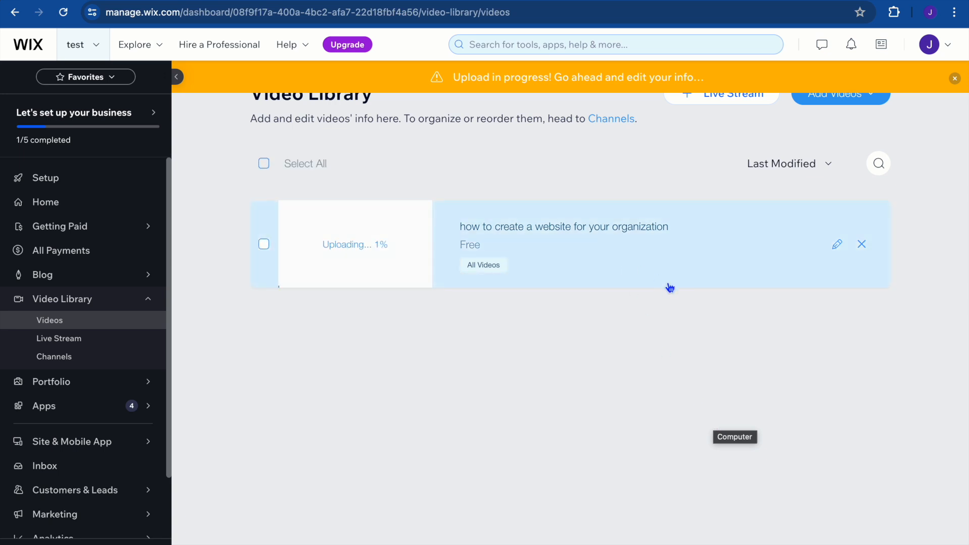
Try Paid pricing for the uploaded video, check its download and trailer options, and cancel the edit.
left_click(838, 246)
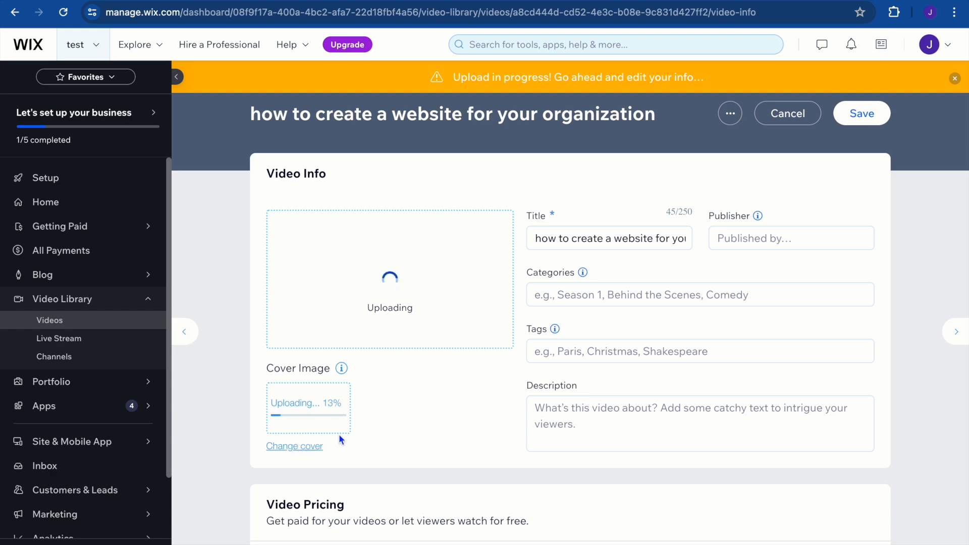
scroll(510, 411, "down", 8)
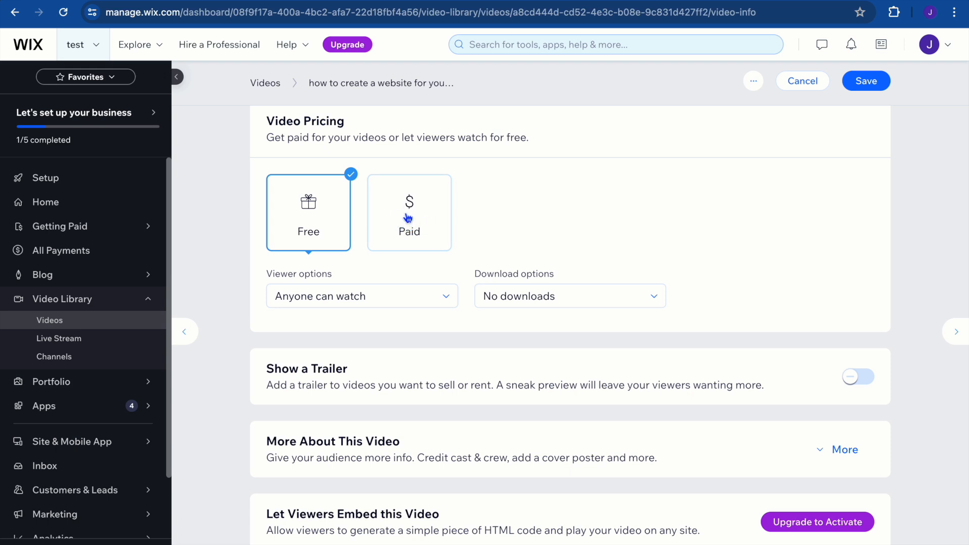
left_click(408, 218)
left_click(338, 337)
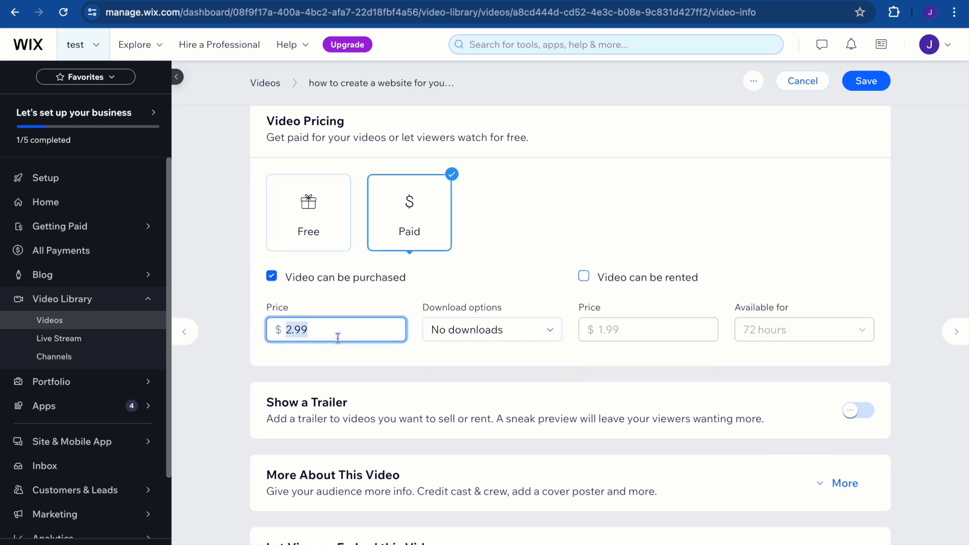
left_click(552, 335)
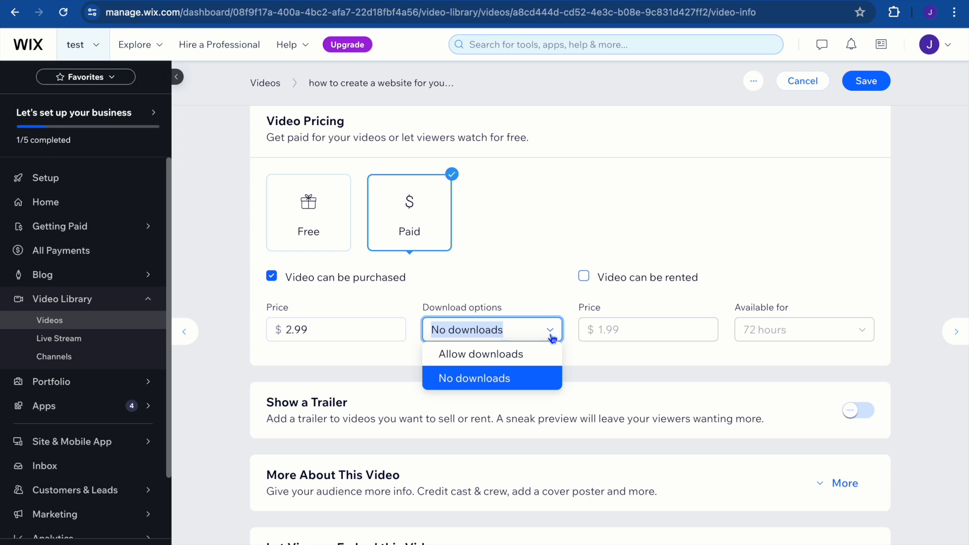
left_click(552, 336)
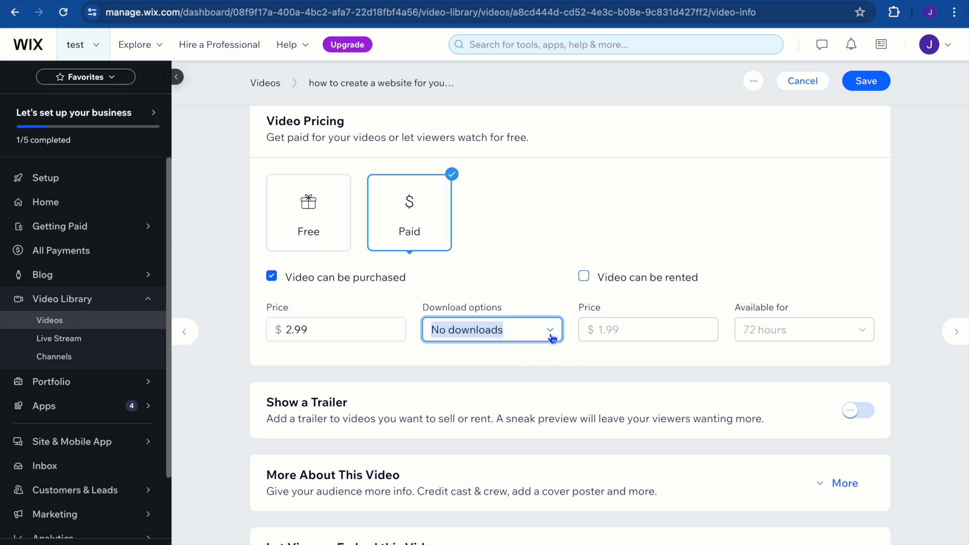
scroll(551, 336, "down", 1)
scroll(551, 336, "down", 1)
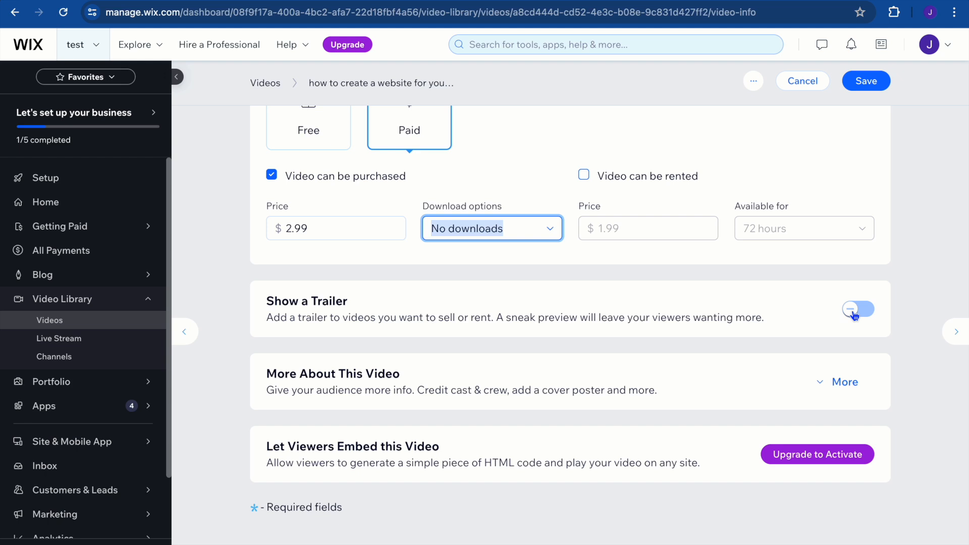
left_click(805, 83)
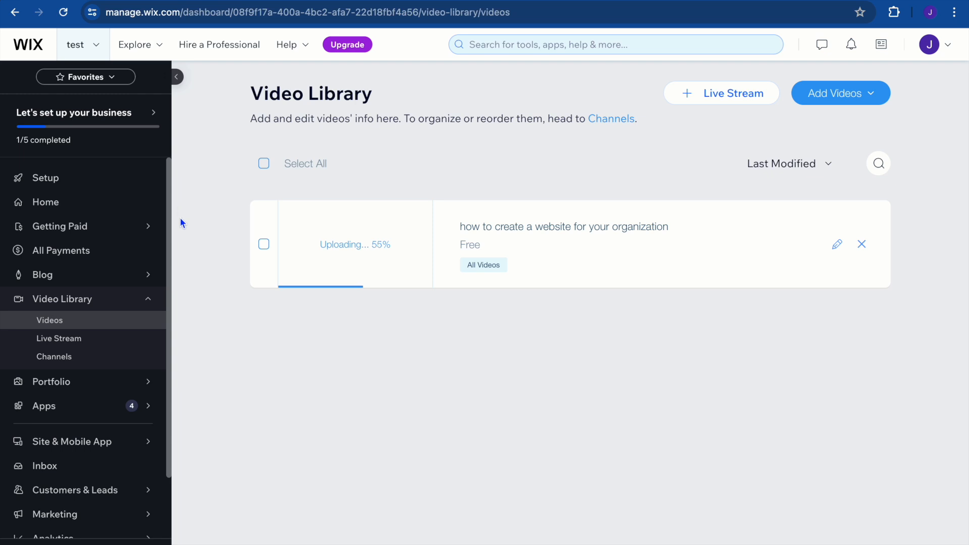
Review the Getting Paid section and its available payment methods without connecting any of them.
mouse_move(87, 230)
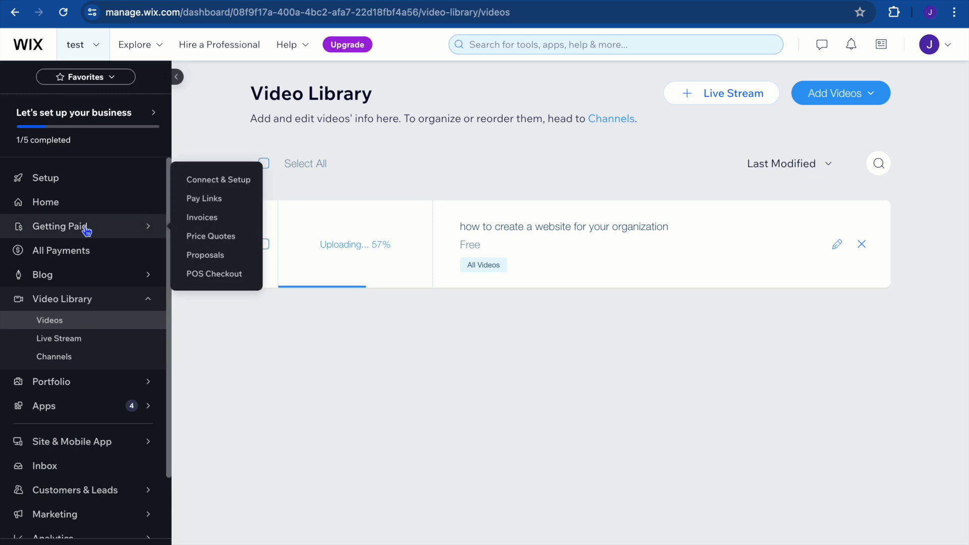
left_click(67, 228)
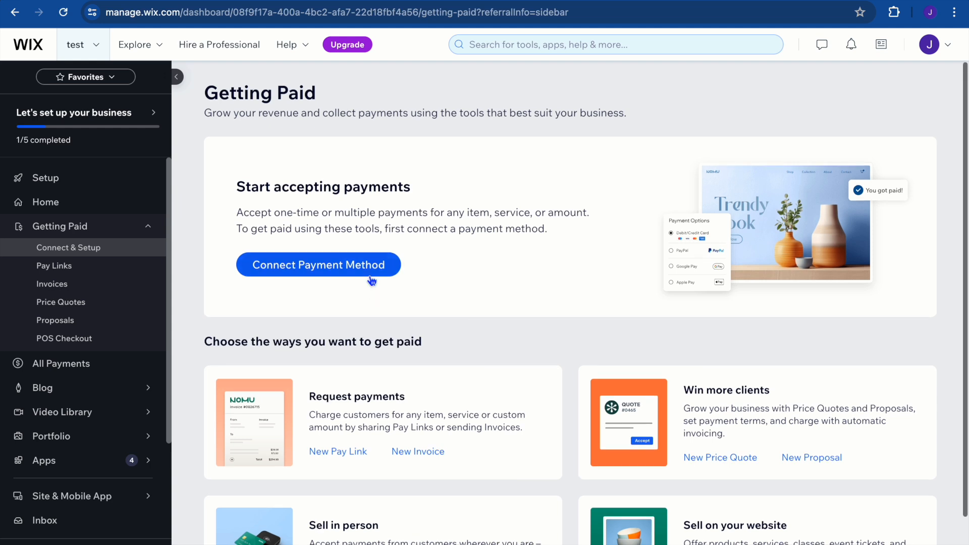
scroll(372, 281, "down", 1)
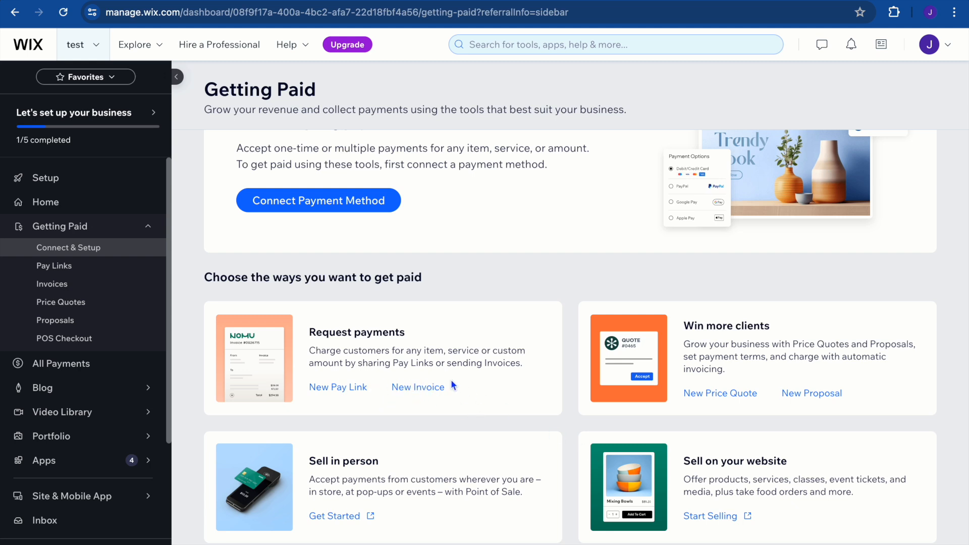
left_click(319, 203)
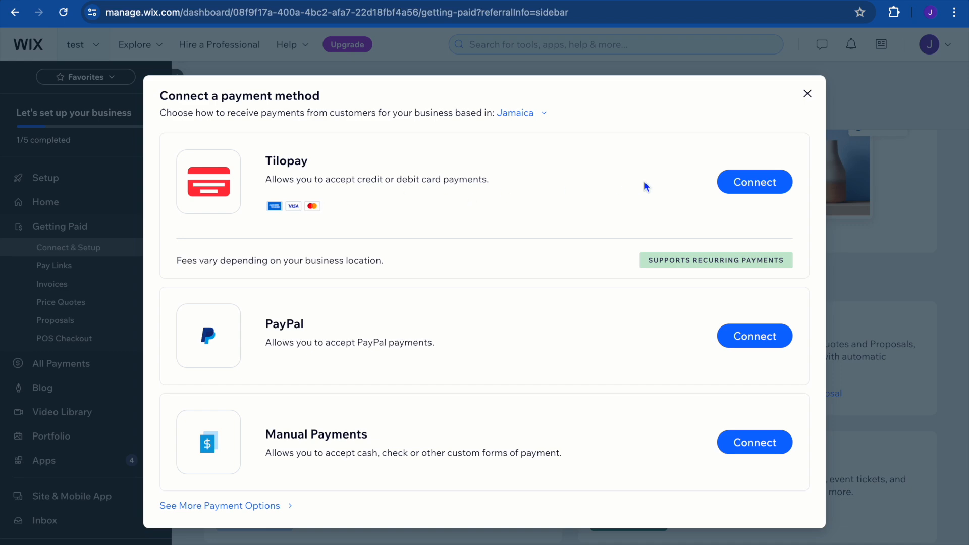
left_click(808, 94)
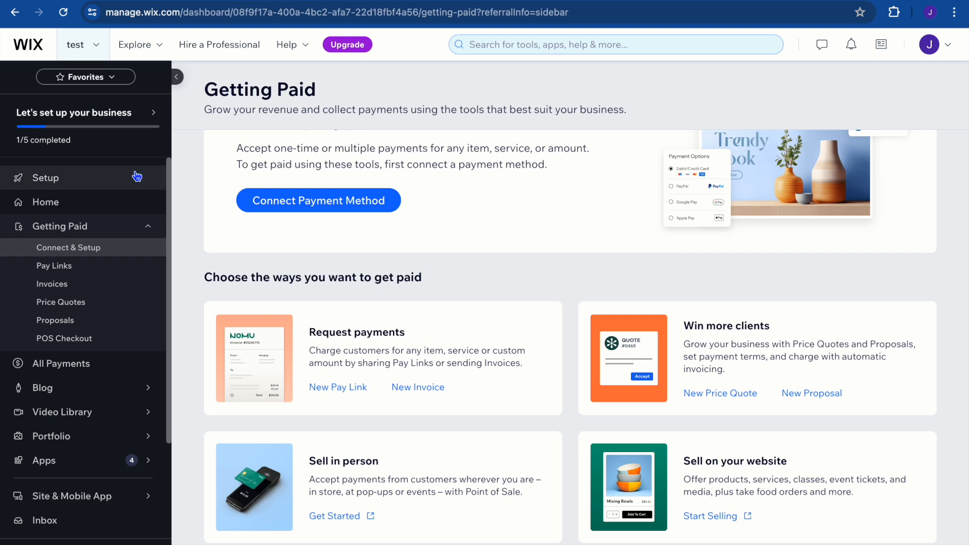
Start designing the site from the business setup page by customizing a template, and open the Artist portfolio template for editing.
left_click(95, 179)
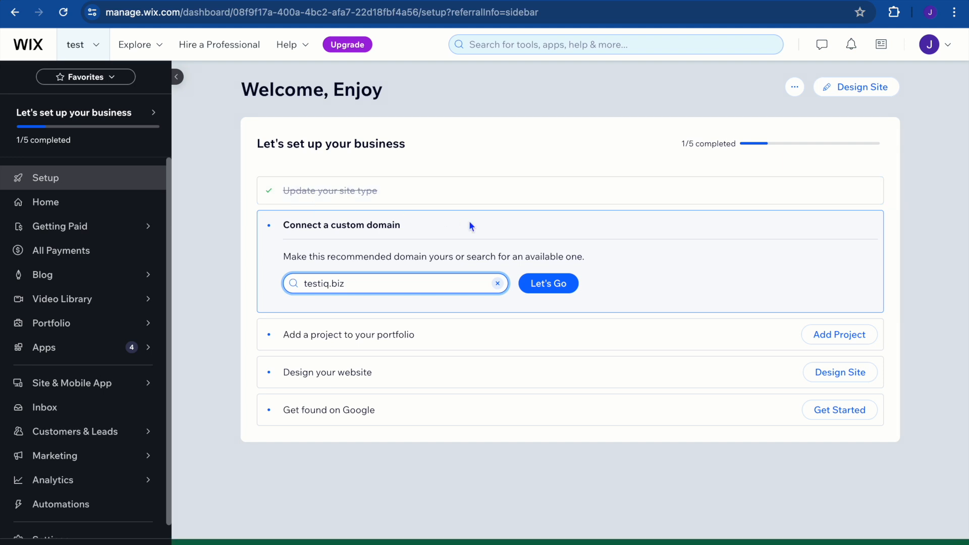
left_click(849, 92)
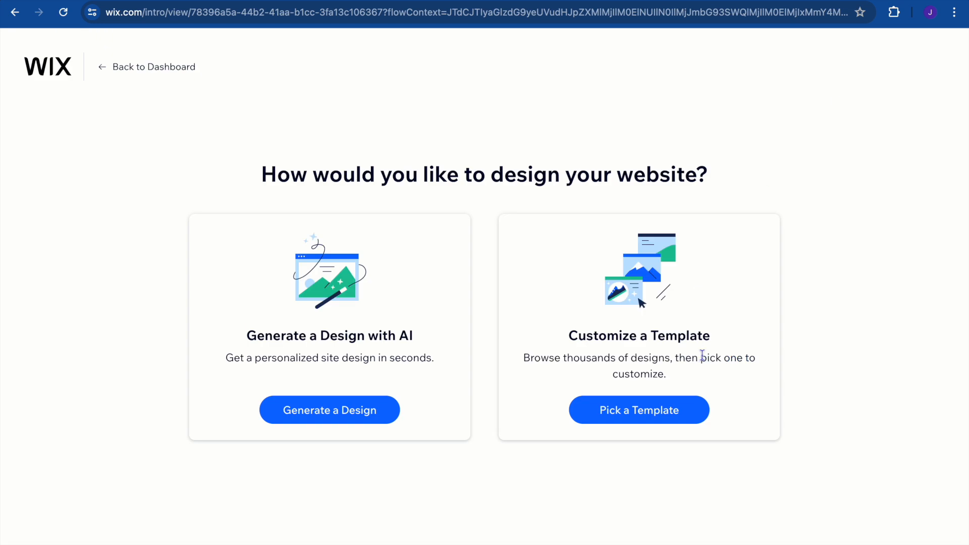
left_click(645, 415)
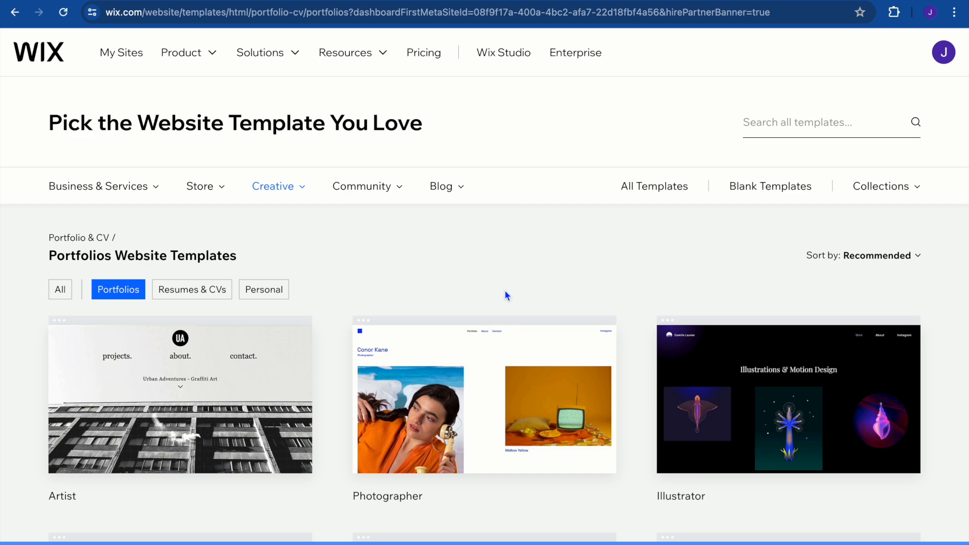
scroll(507, 296, "down", 4)
scroll(507, 294, "up", 4)
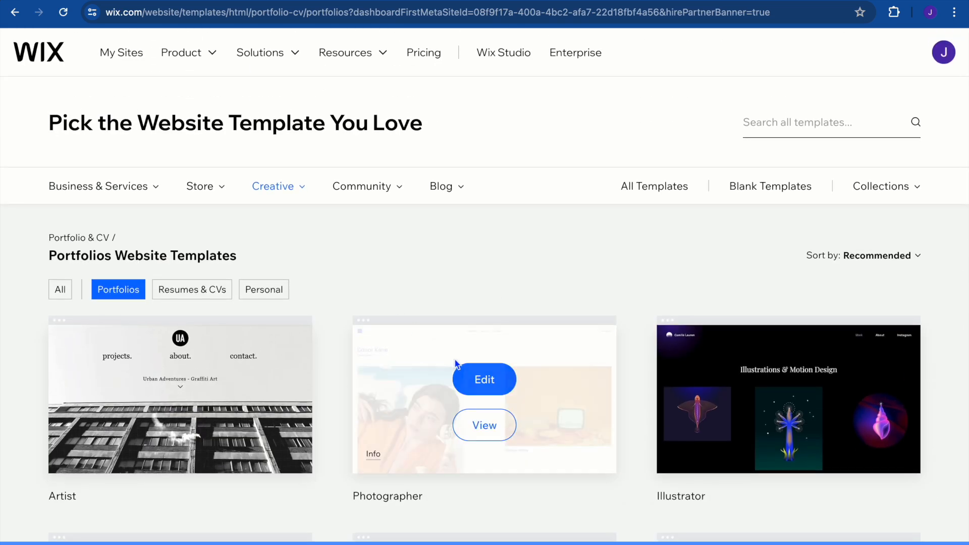
mouse_move(303, 381)
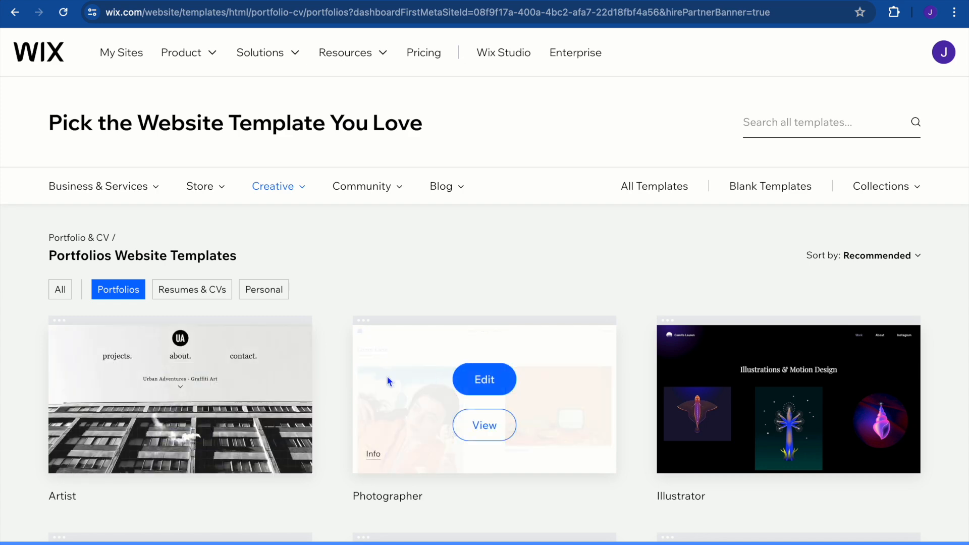
left_click(182, 386)
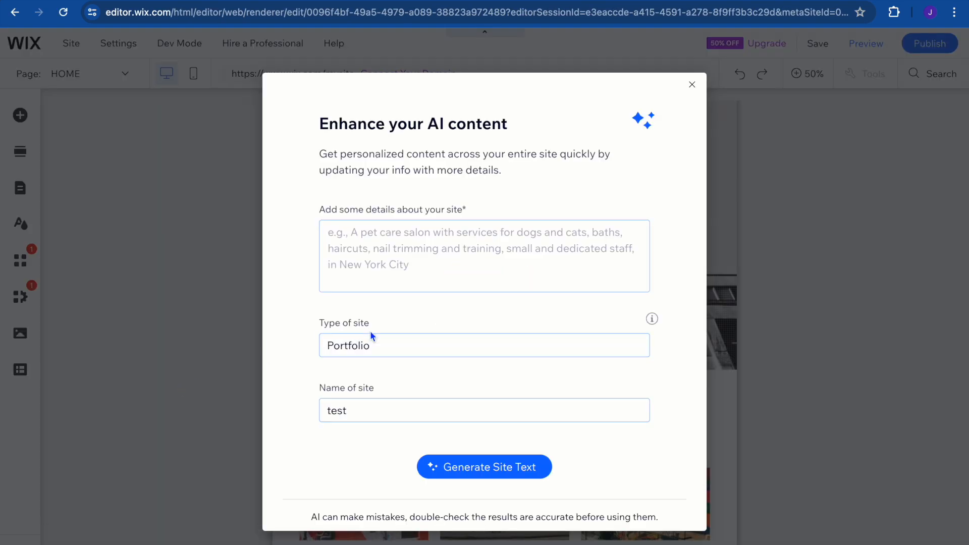
Dismiss the AI content enhancement without adding site details, and display the home page at 100% zoom for editing.
left_click(377, 248)
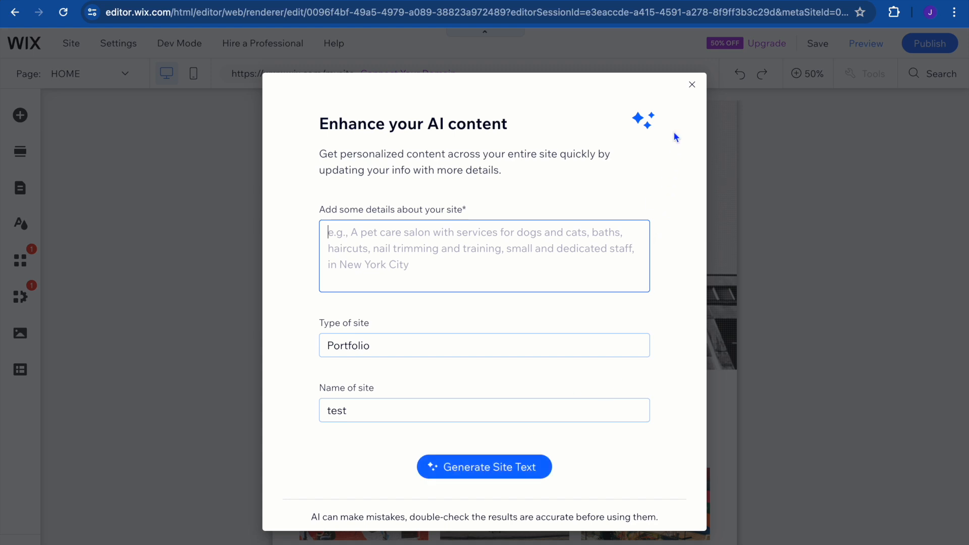
left_click(693, 87)
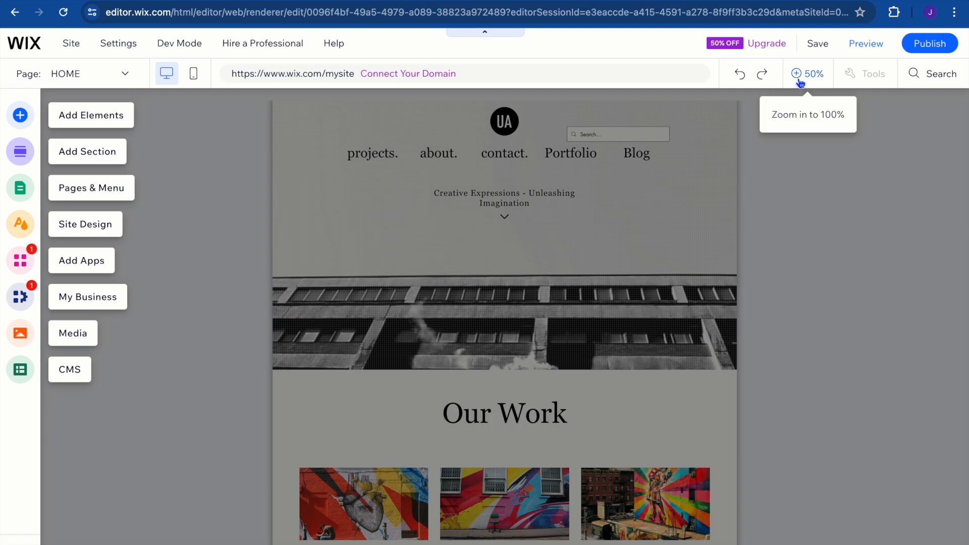
left_click(800, 80)
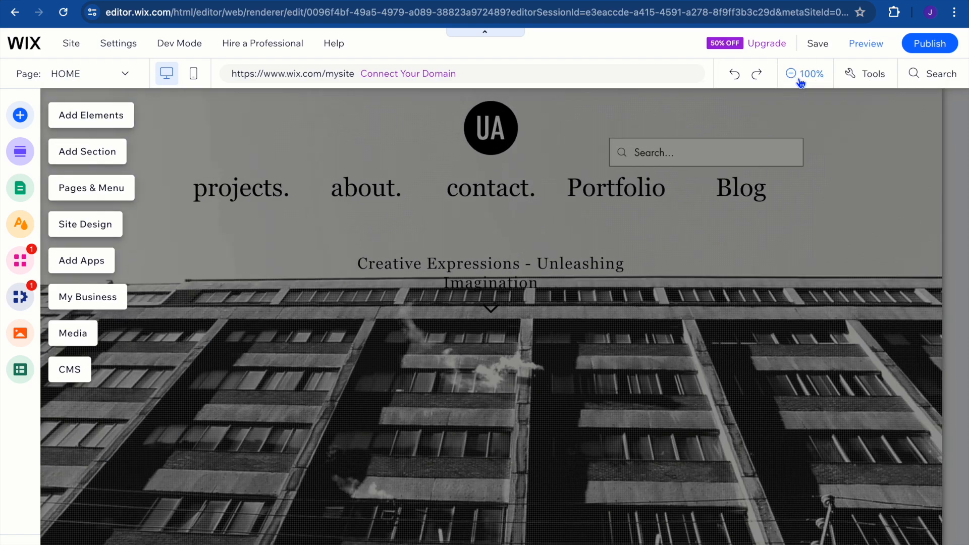
left_click(639, 336)
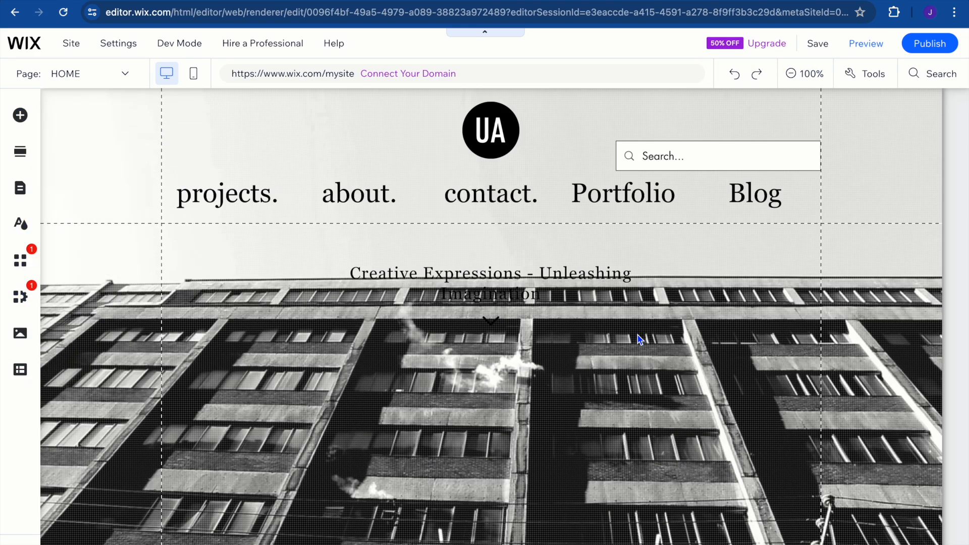
scroll(638, 335, "down", 10)
scroll(638, 335, "up", 10)
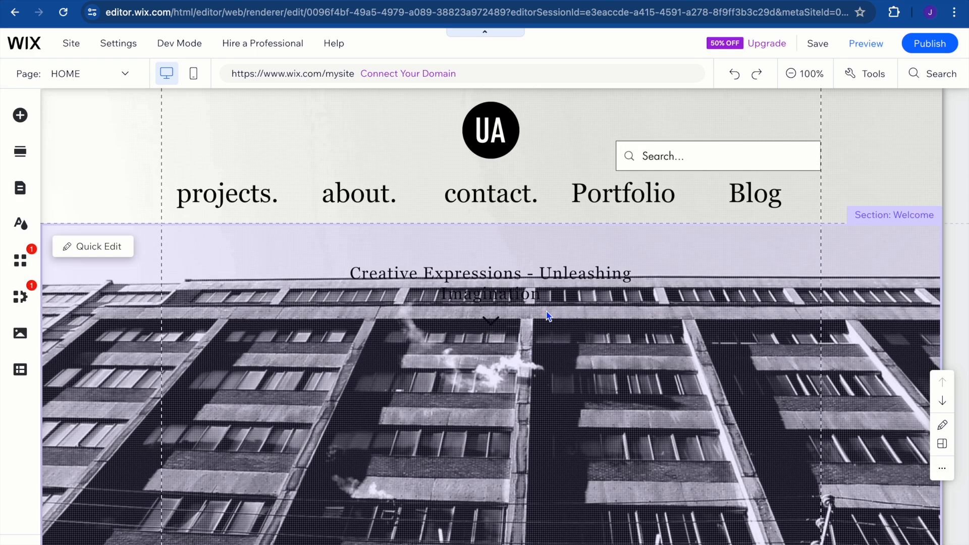
Review the Quick Edit options for the Welcome section, the header and the Portfolio section, and close them without changes.
left_click(107, 255)
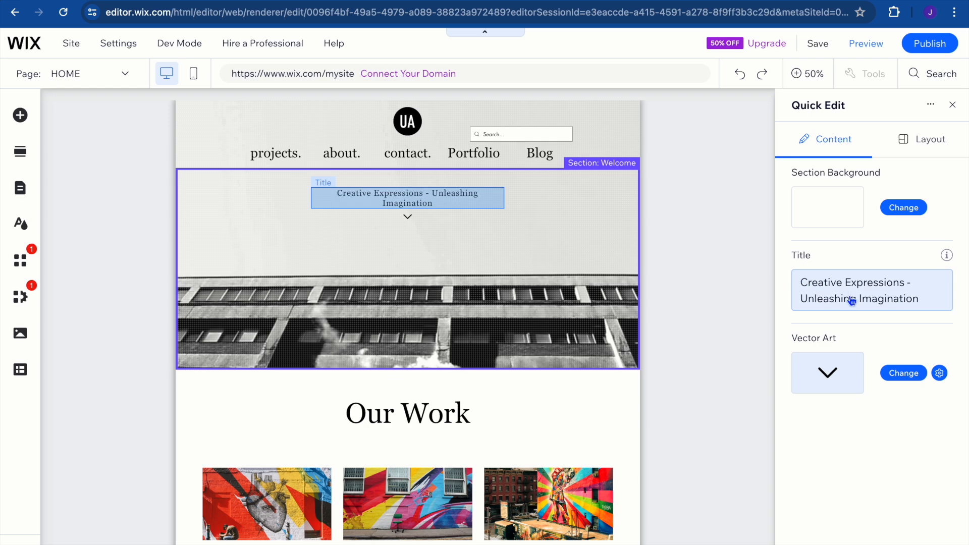
left_click(427, 147)
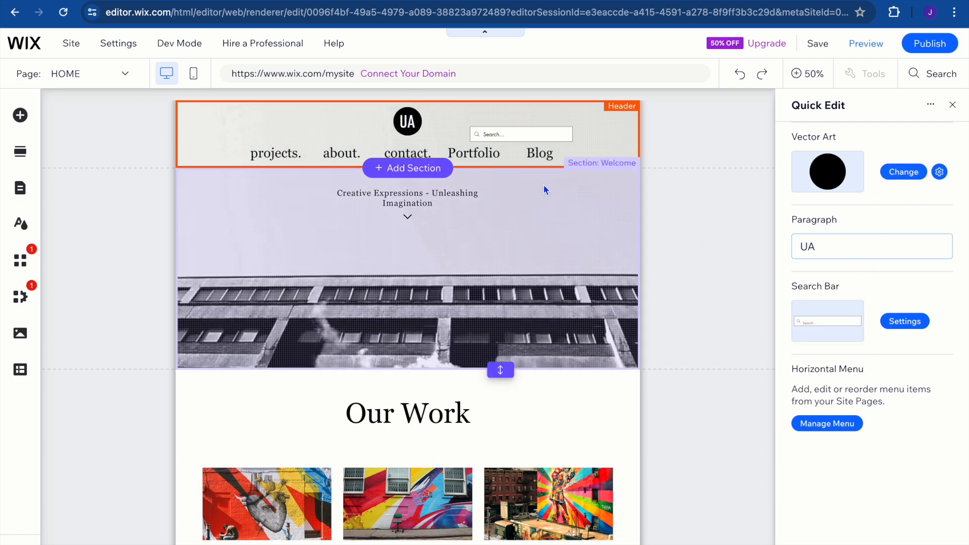
left_click(477, 426)
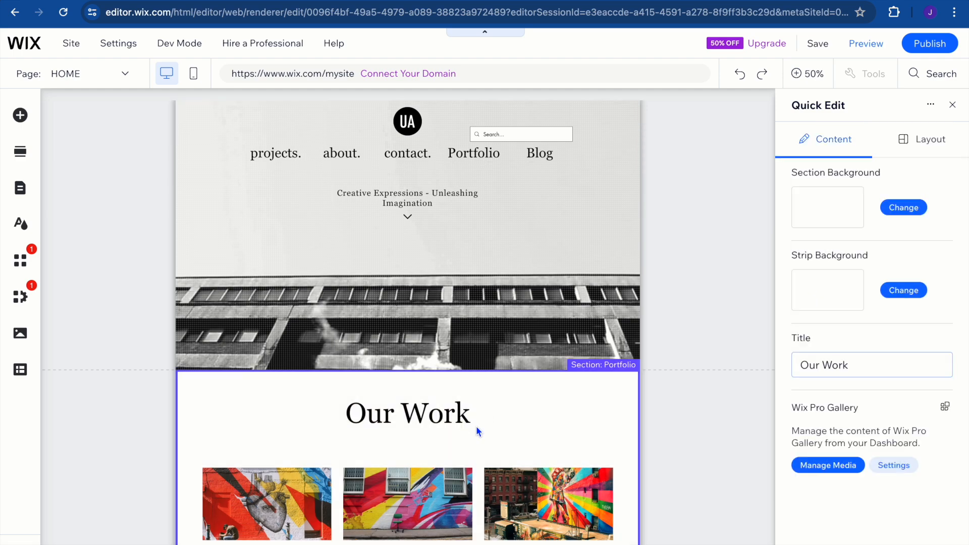
left_click(952, 105)
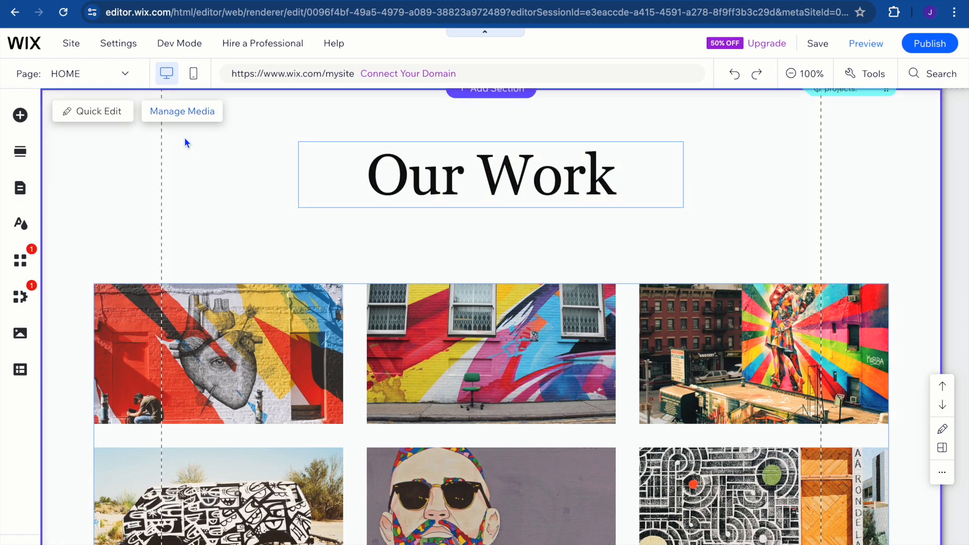
Add the first Services section layout, with four service images, between the Welcome section and the Our Work section.
scroll(354, 340, "down", 10)
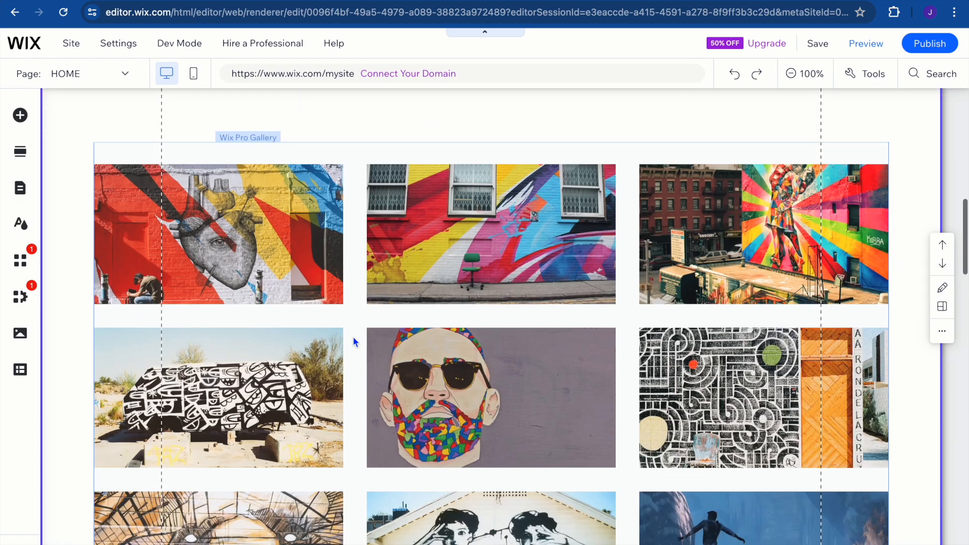
scroll(356, 343, "down", 10)
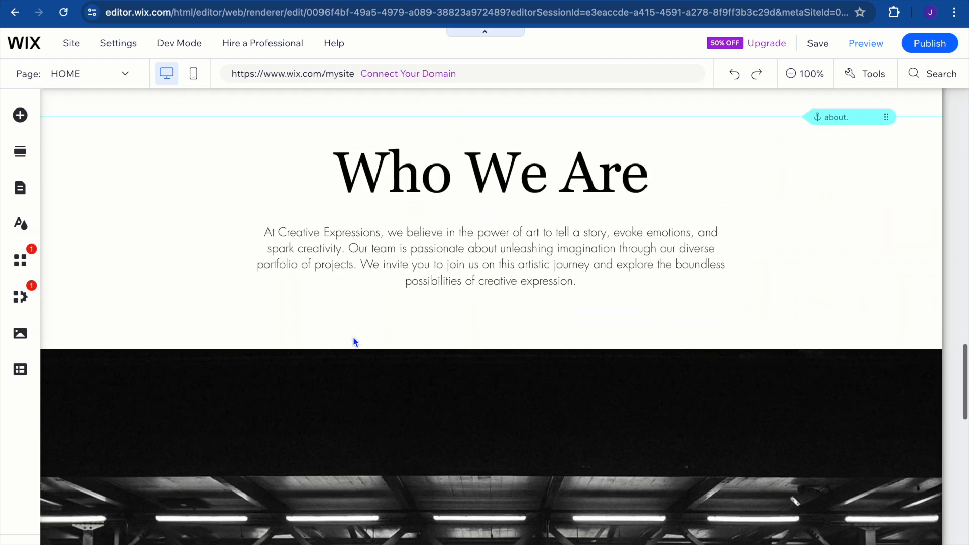
scroll(337, 266, "up", 20)
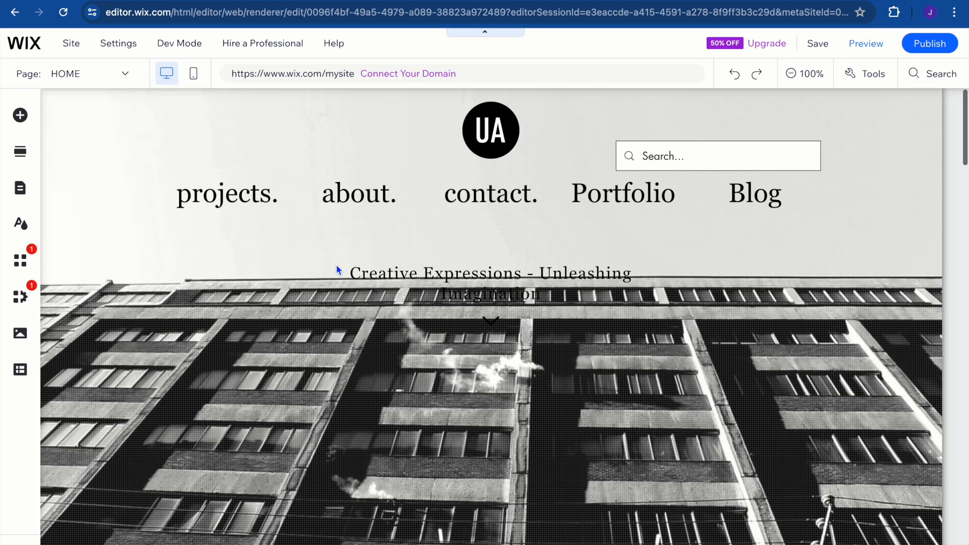
scroll(337, 265, "down", 8)
scroll(336, 265, "down", 2)
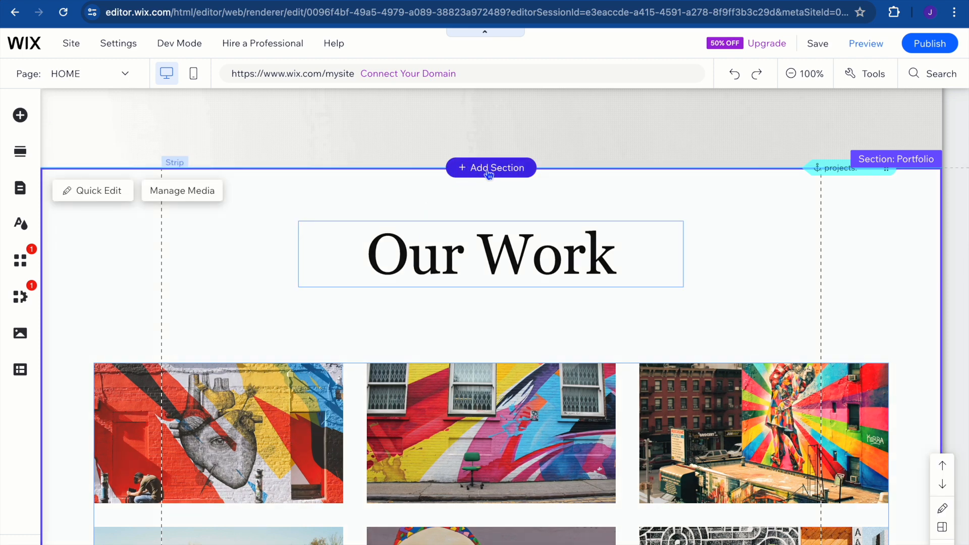
left_click(489, 171)
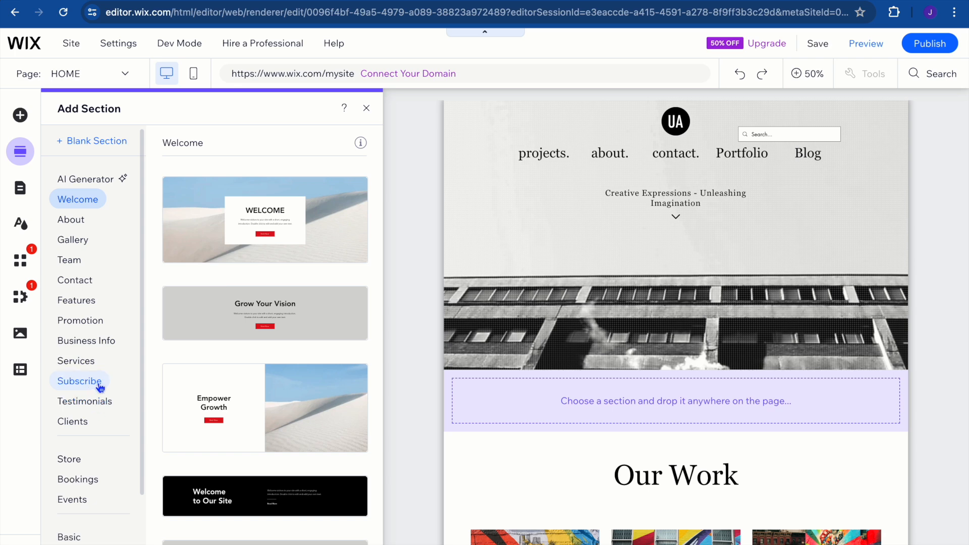
left_click(87, 363)
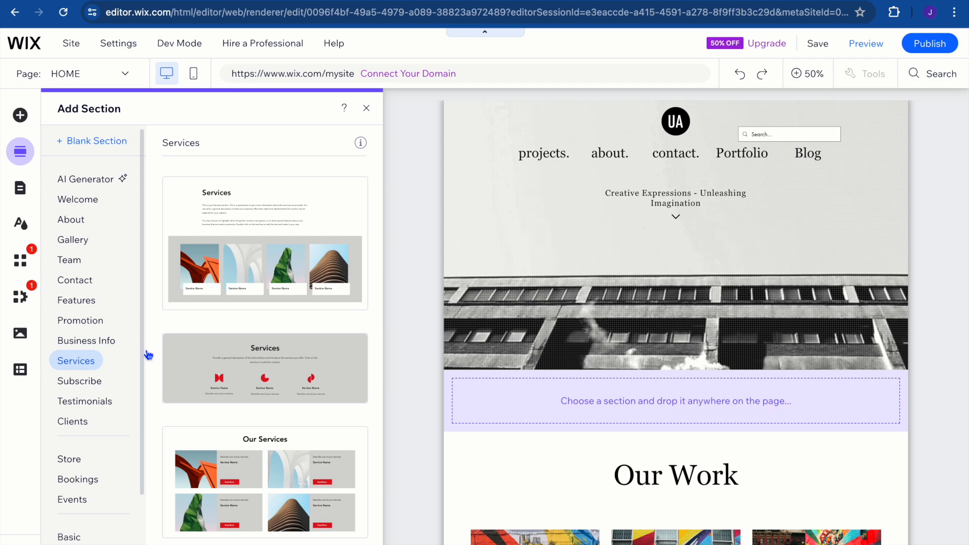
left_click_drag(256, 272, 548, 404)
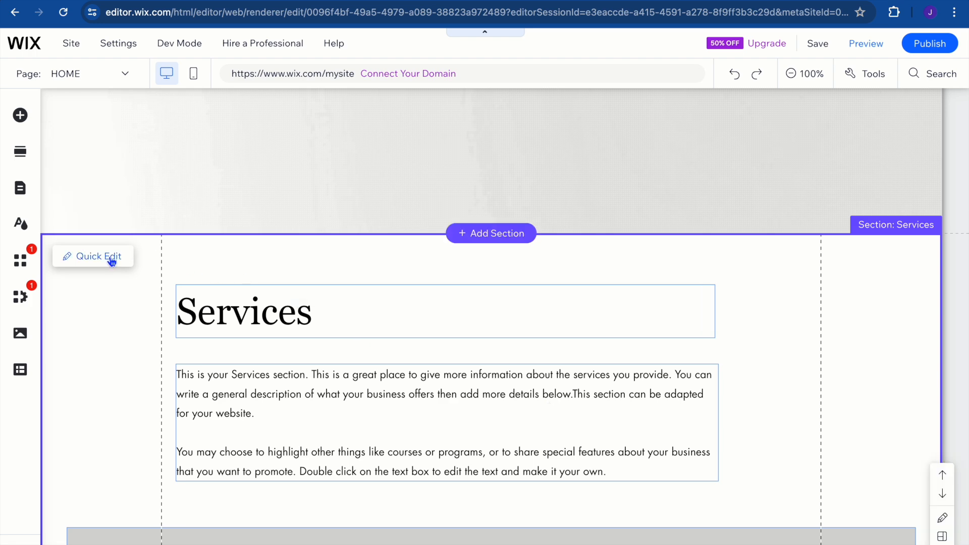
Add a themed paragraph text element over the building image in the Welcome section.
scroll(193, 301, "up", 4)
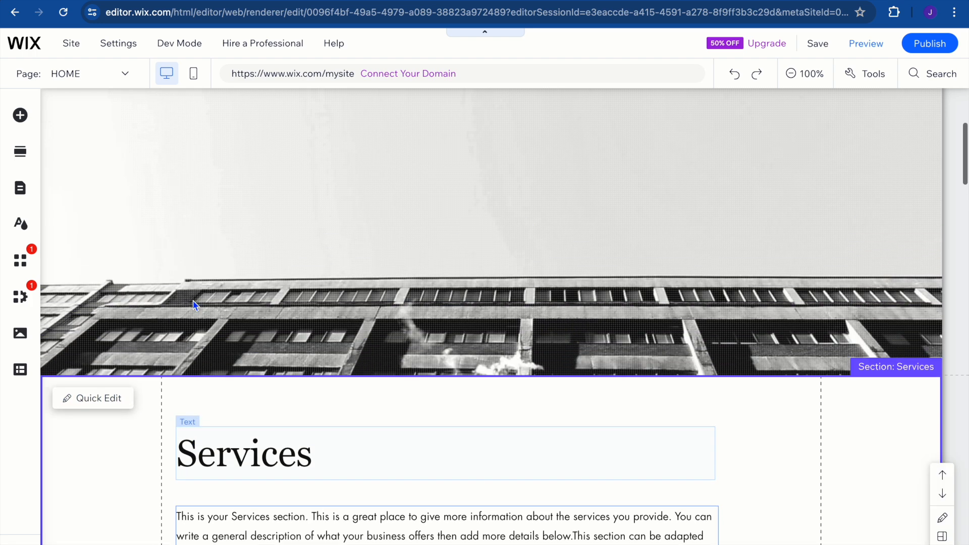
scroll(193, 303, "up", 2)
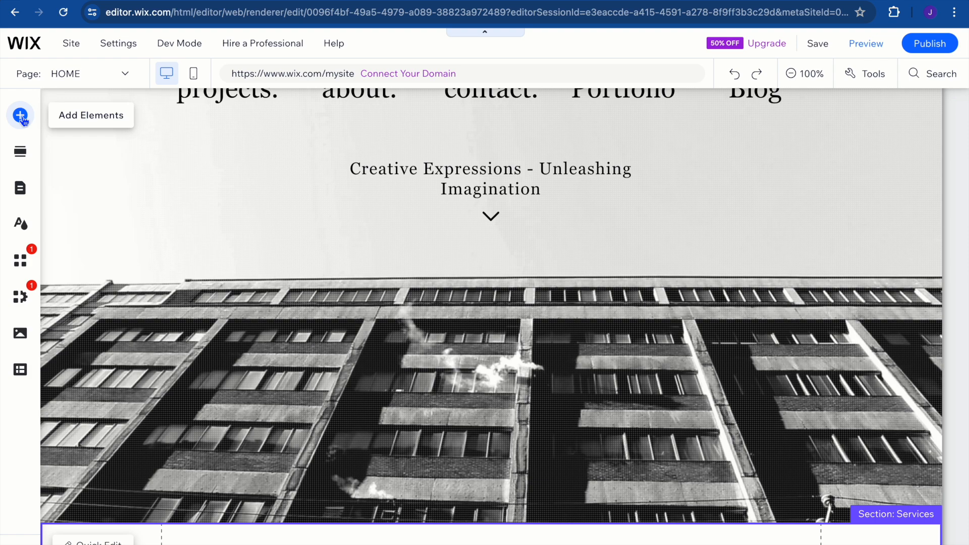
left_click(22, 118)
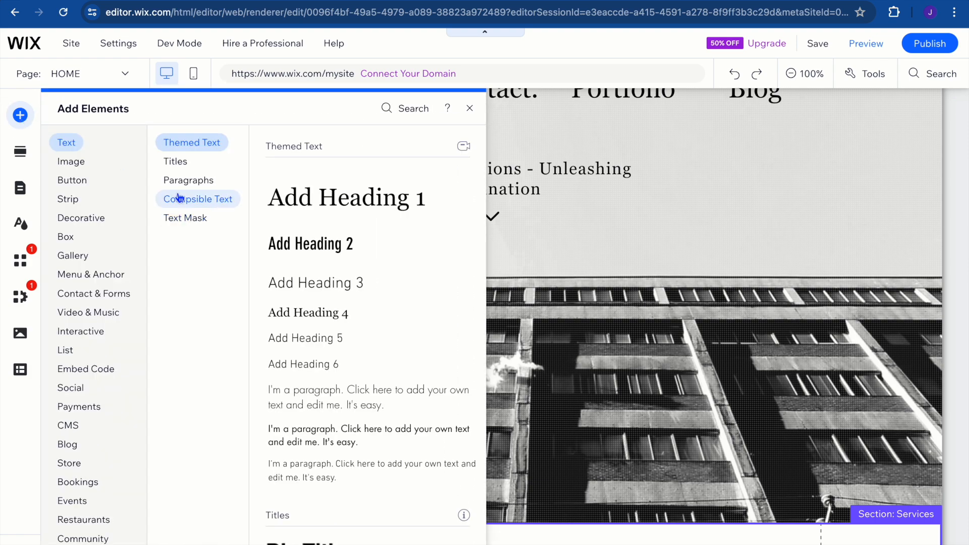
left_click(82, 256)
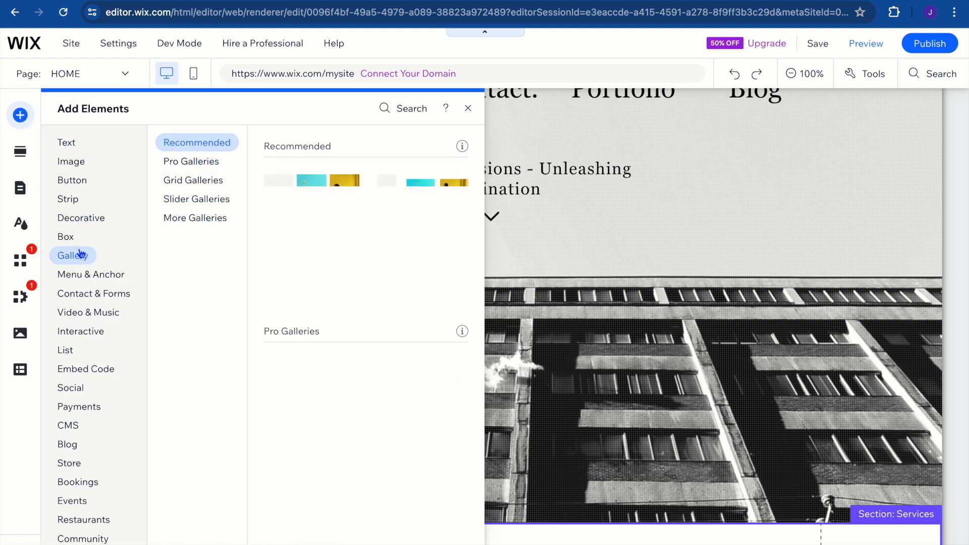
left_click(86, 180)
left_click(74, 145)
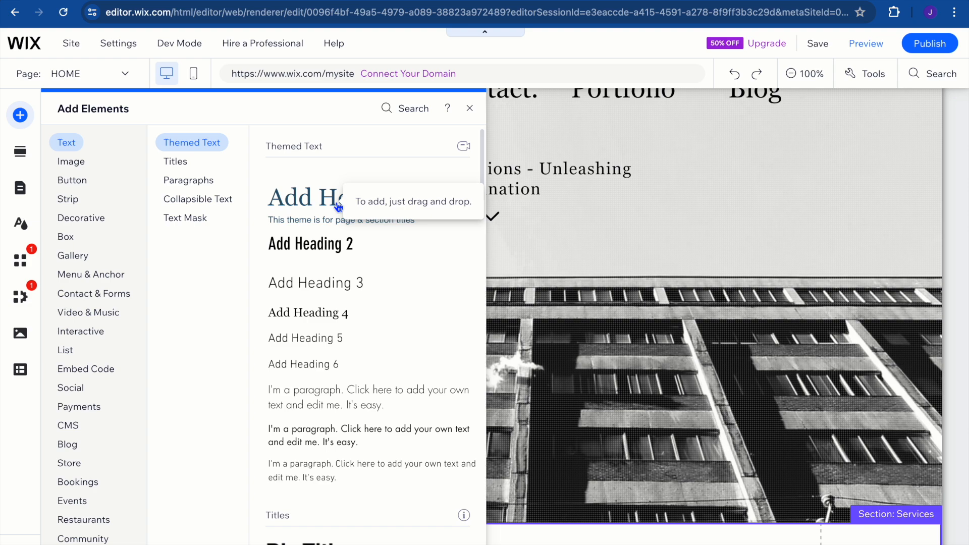
left_click_drag(379, 396, 504, 354)
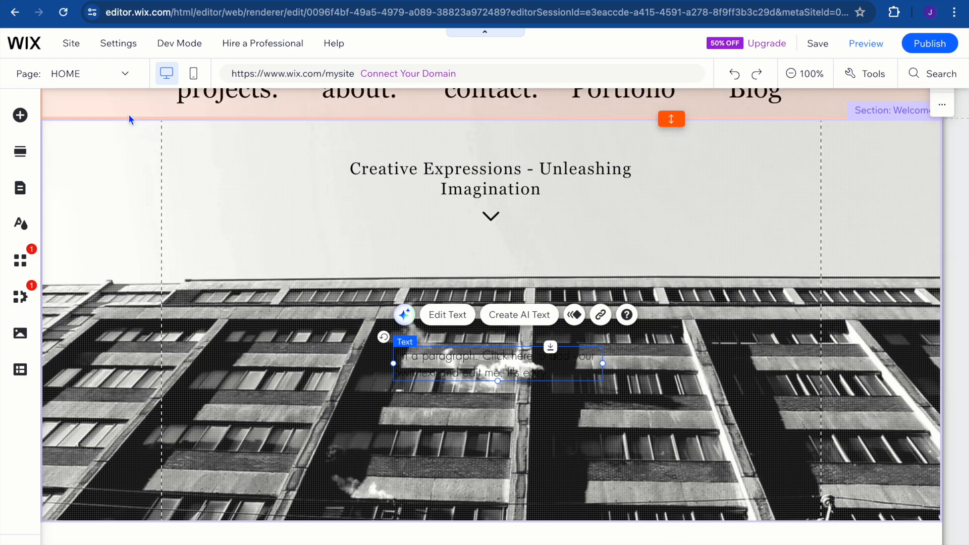
View the list of site pages and close it without switching away from the home page.
left_click(105, 74)
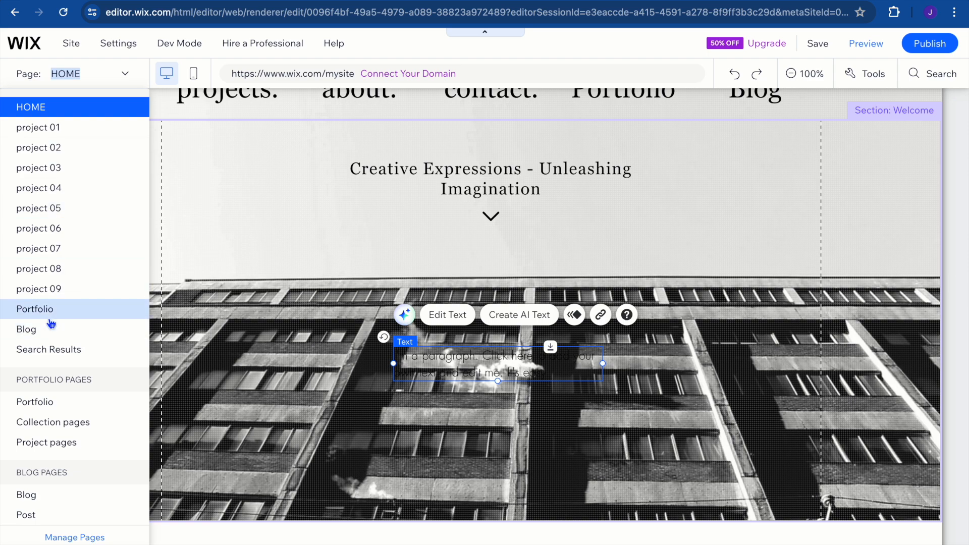
left_click(234, 359)
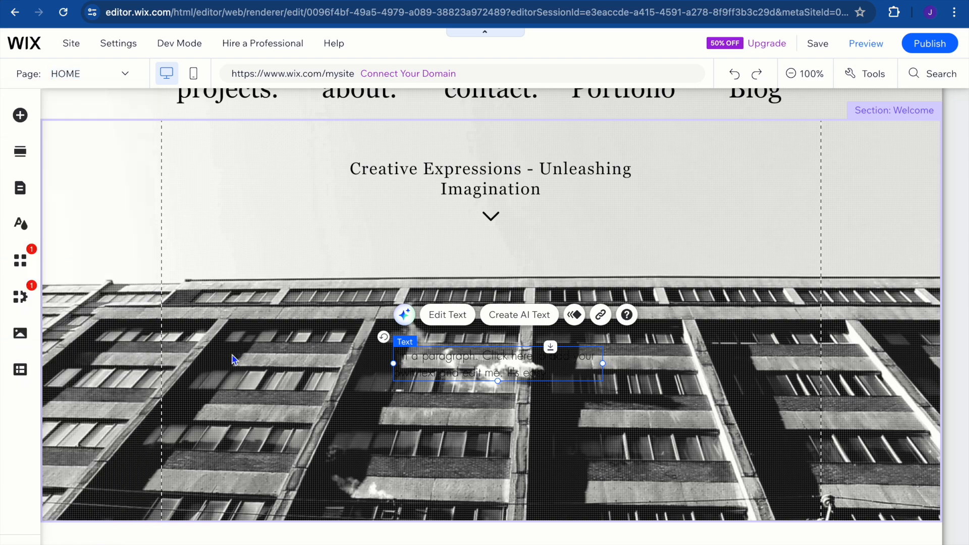